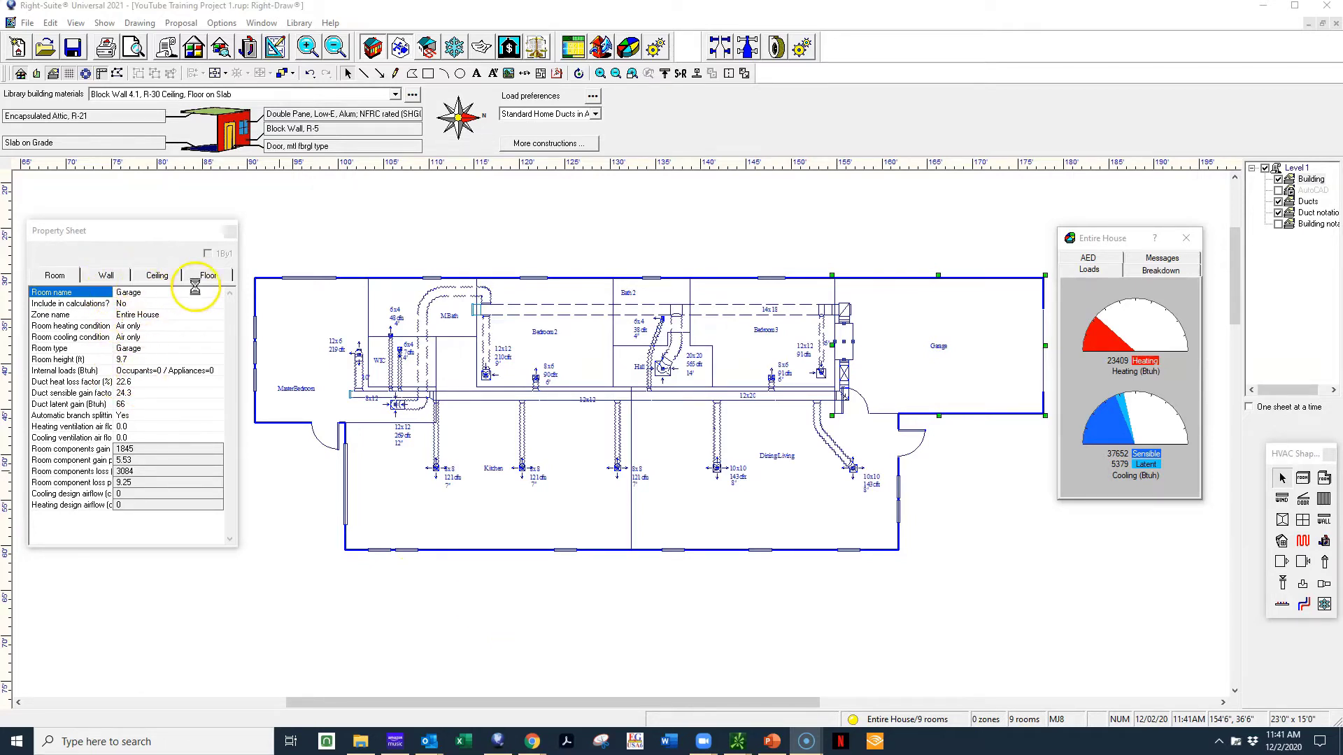
Check the top-wall window's single-glazed 1A-c1om construction and keep it unchanged
{"action": "left_click", "coordinate": [314, 283]}
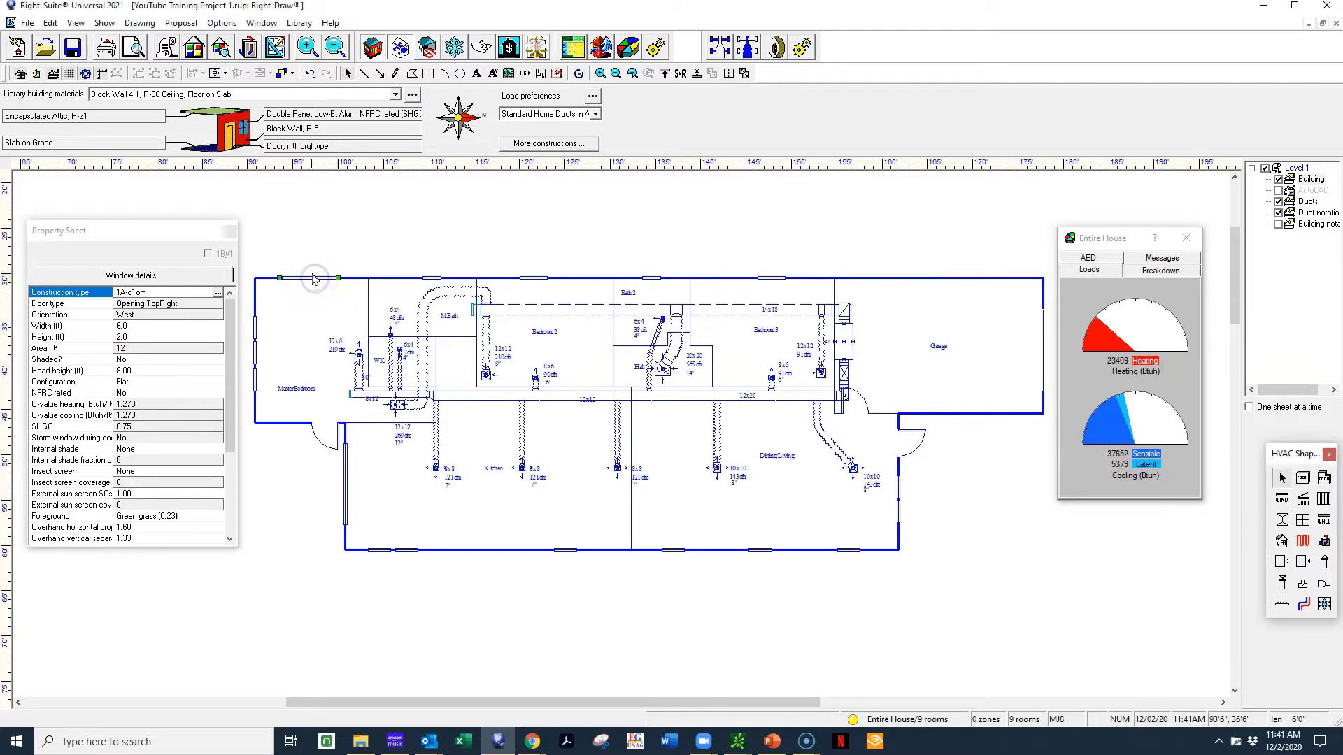
{"action": "double_click", "coordinate": [159, 292]}
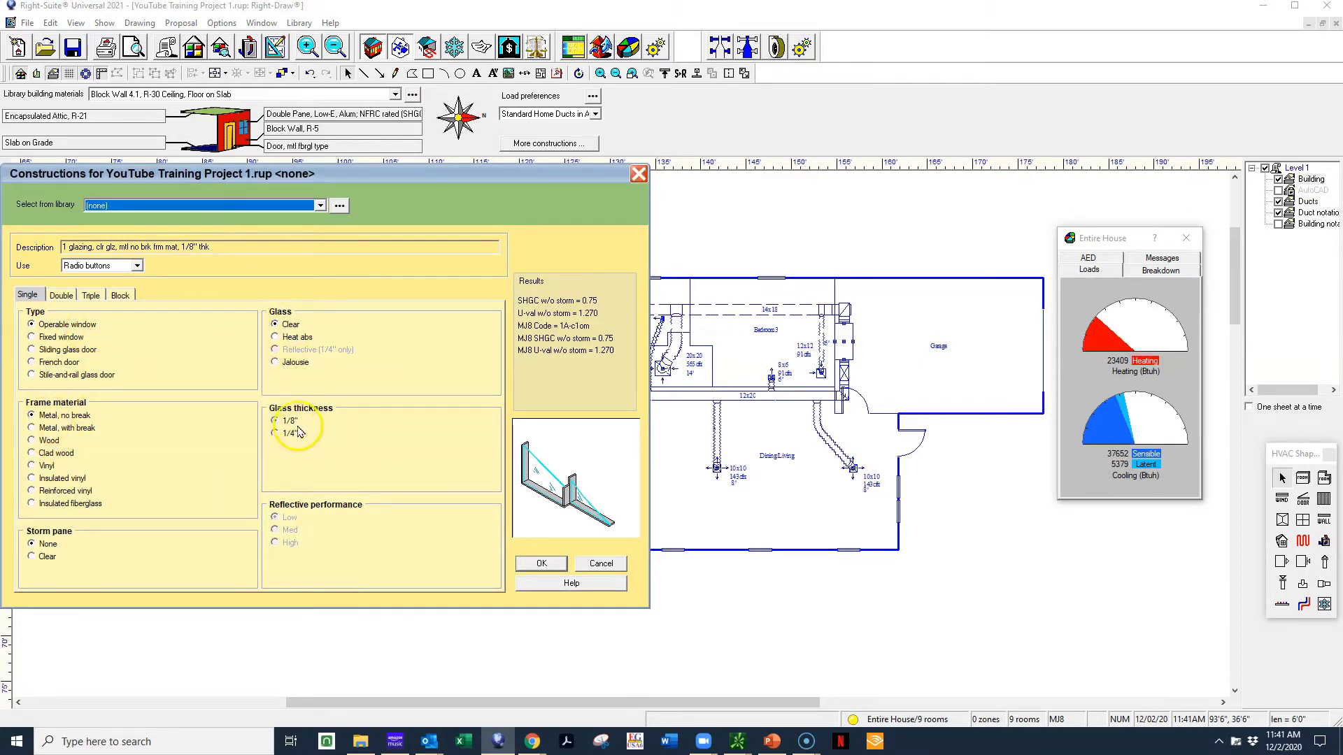
{"action": "left_click", "coordinate": [529, 562]}
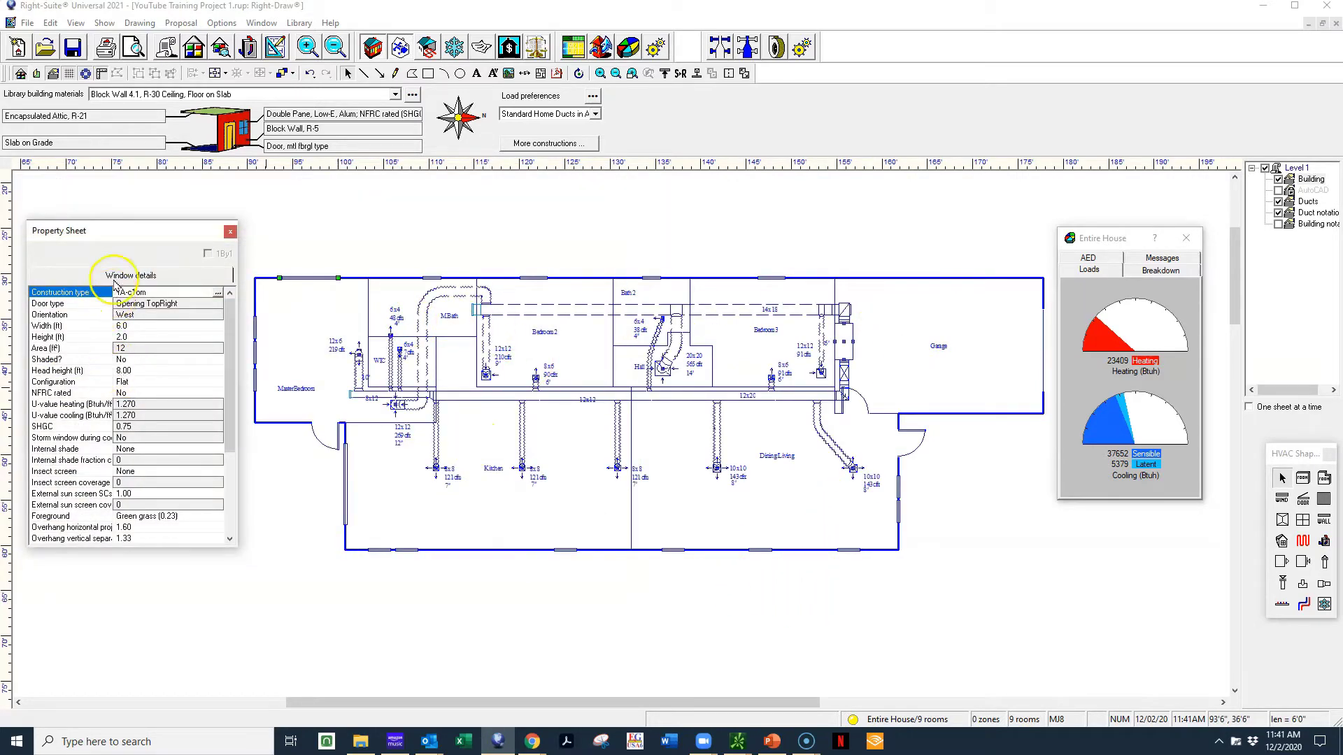
Set the Master Bedroom's attic ceiling roof colour to Dark, then view its wall properties
{"action": "left_click", "coordinate": [301, 326]}
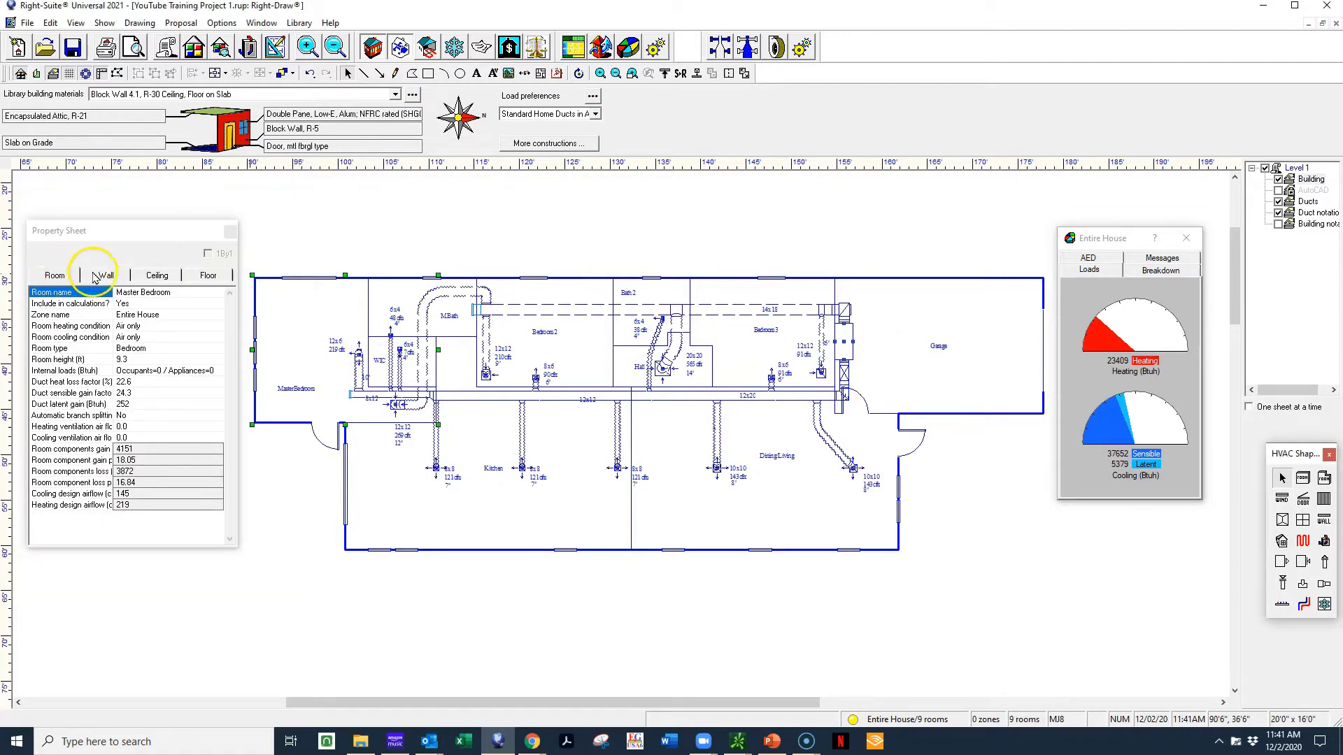
{"action": "left_click", "coordinate": [163, 287]}
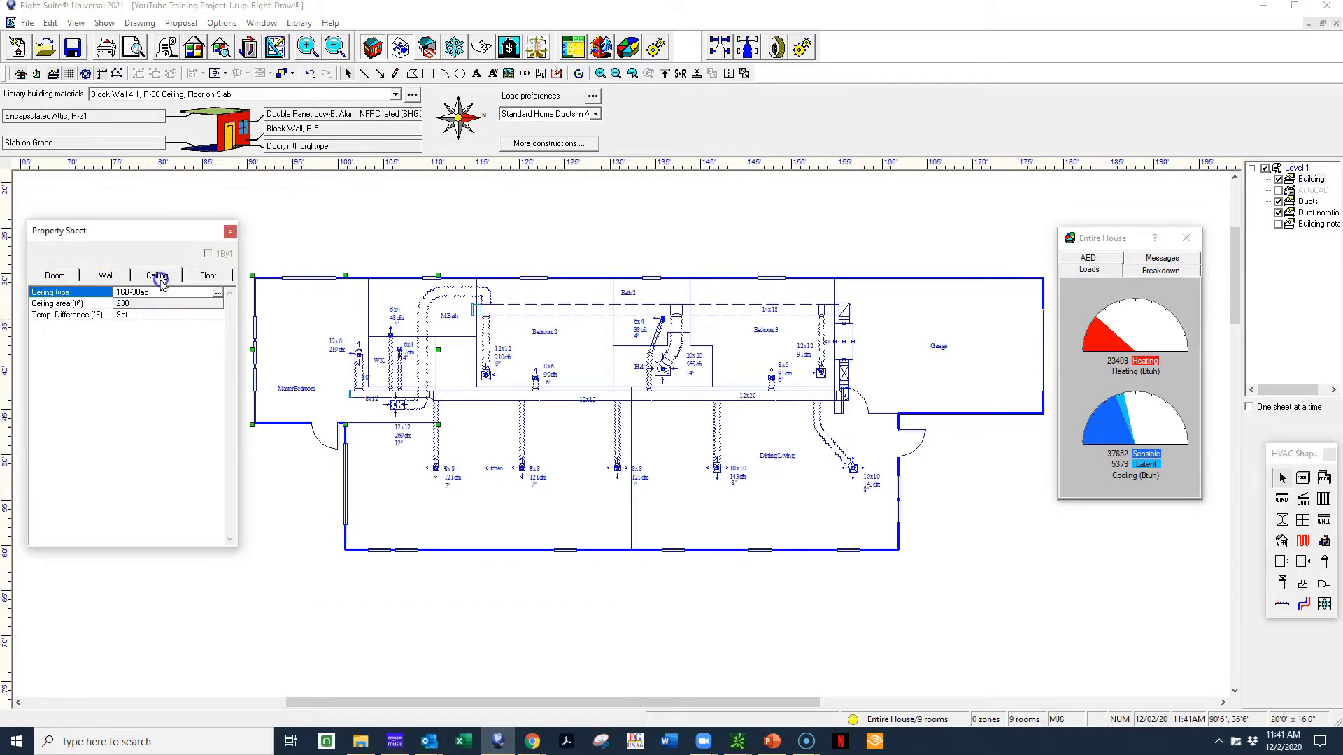
{"action": "double_click", "coordinate": [120, 293]}
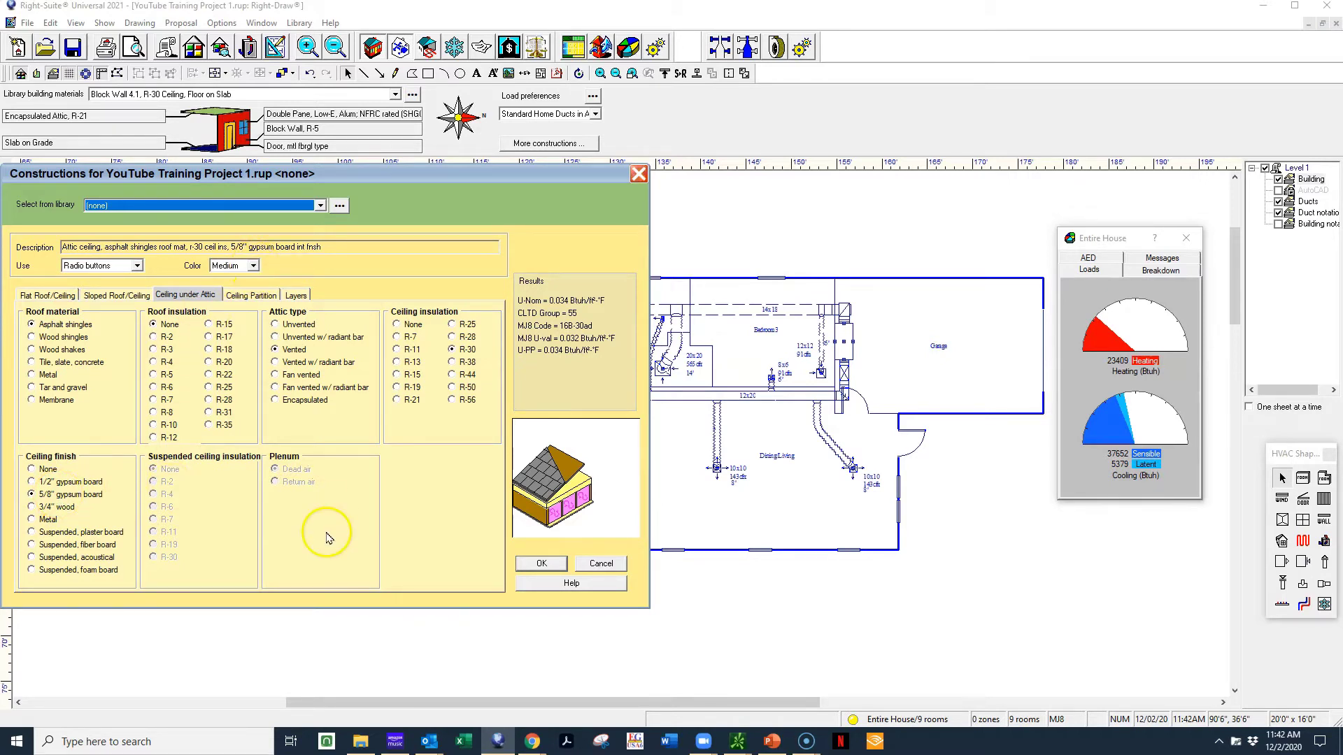
{"action": "left_click", "coordinate": [254, 267]}
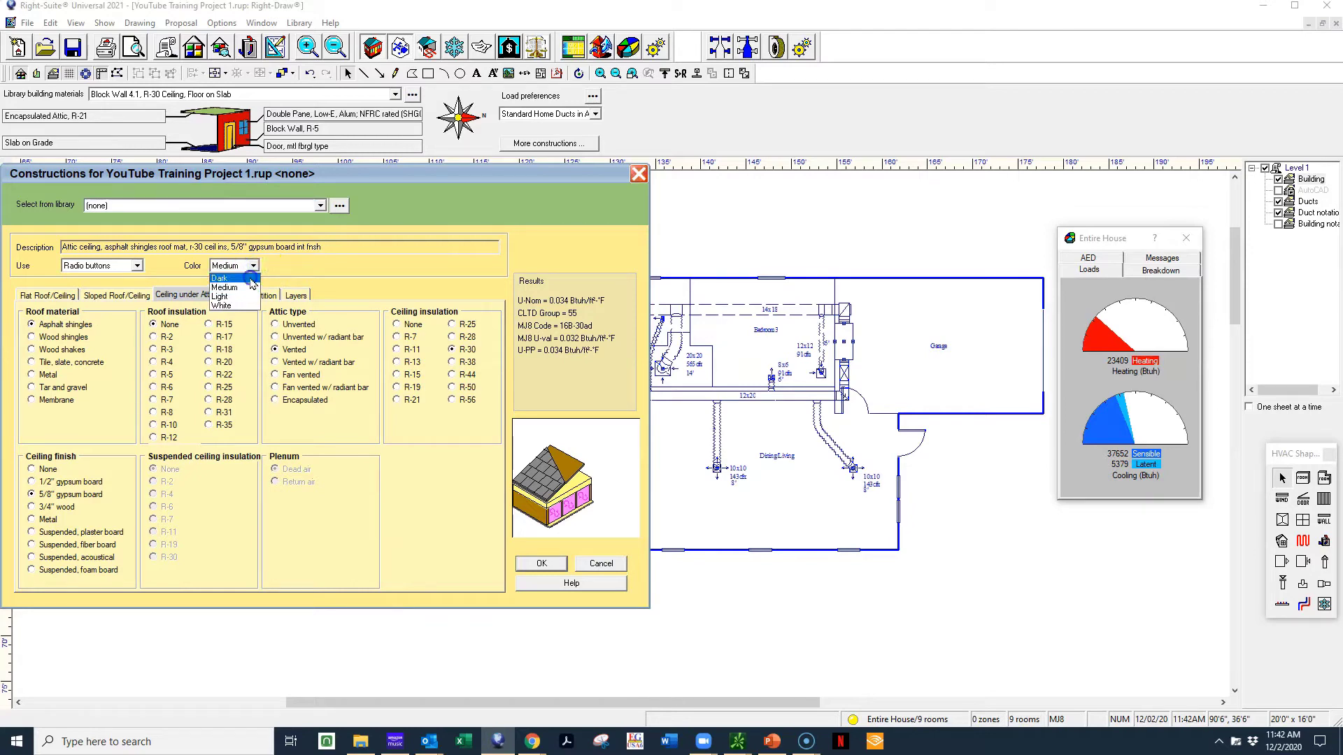
{"action": "left_click", "coordinate": [251, 279]}
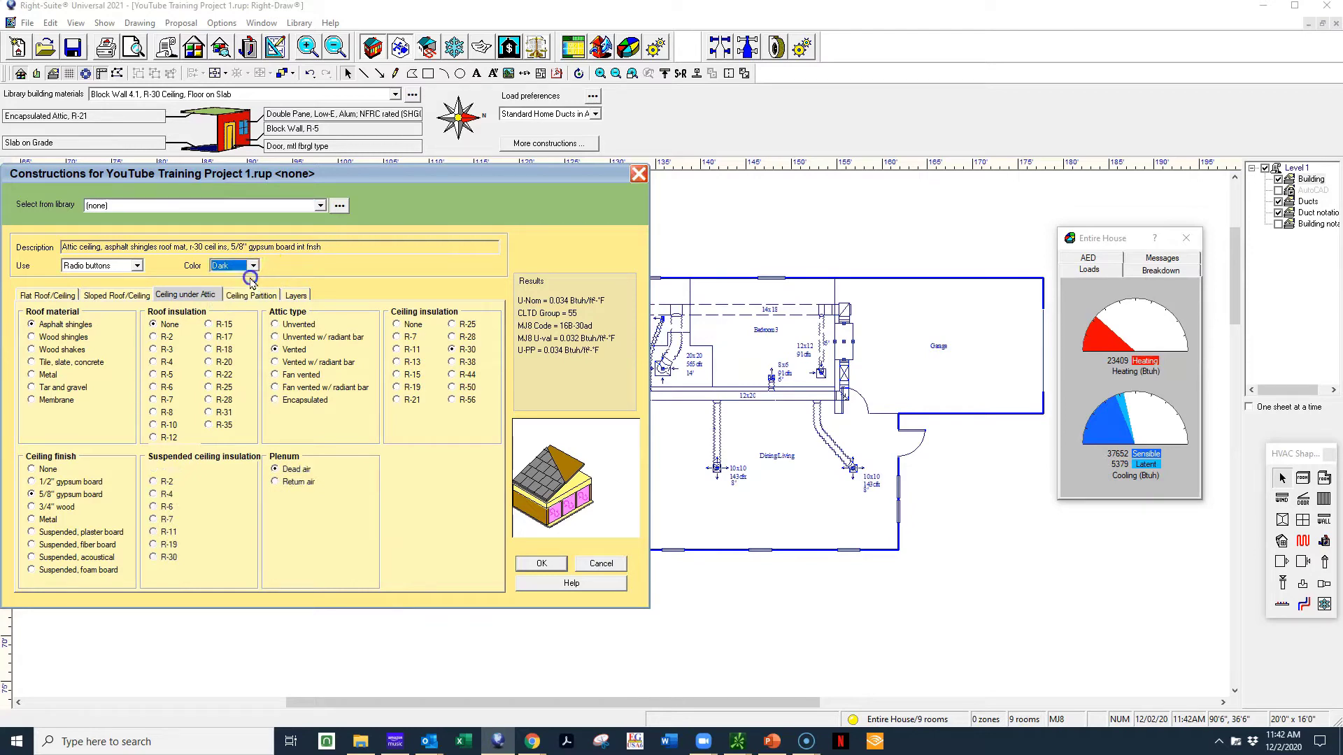
{"action": "left_click", "coordinate": [541, 563]}
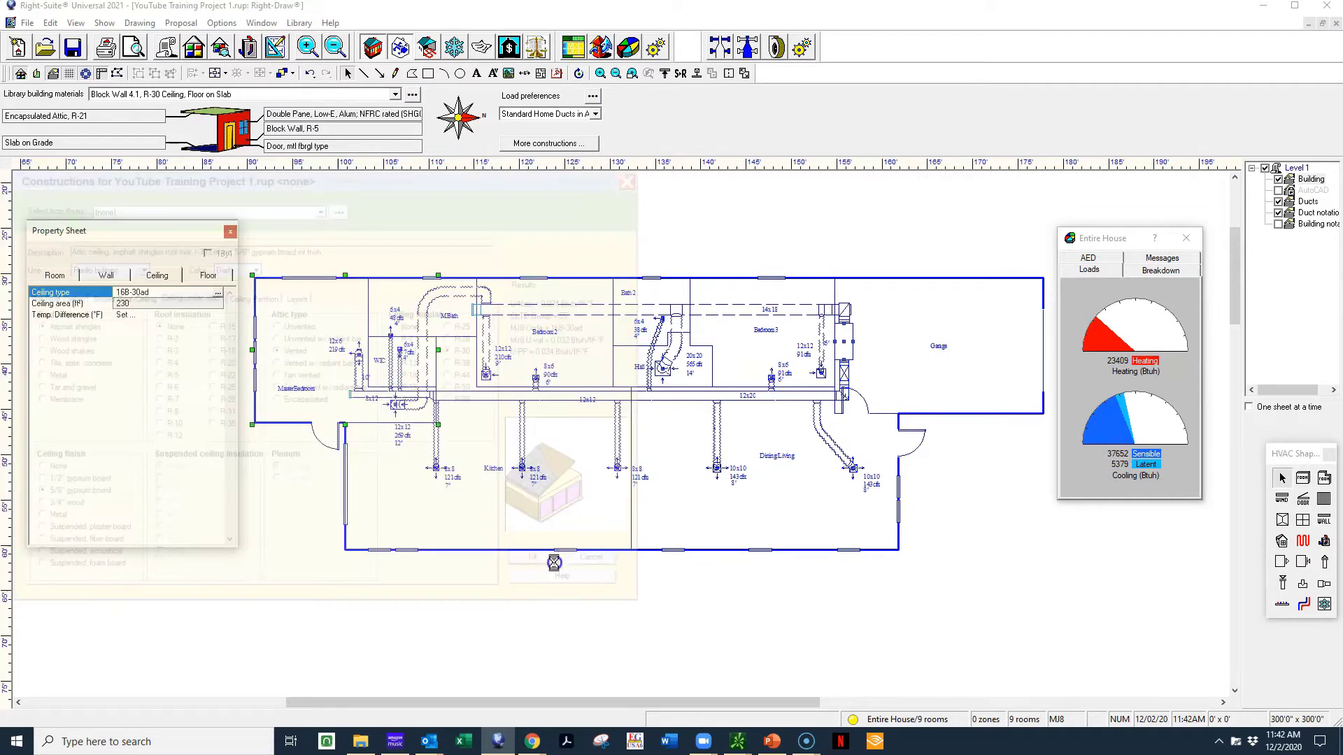
{"action": "left_click", "coordinate": [105, 275]}
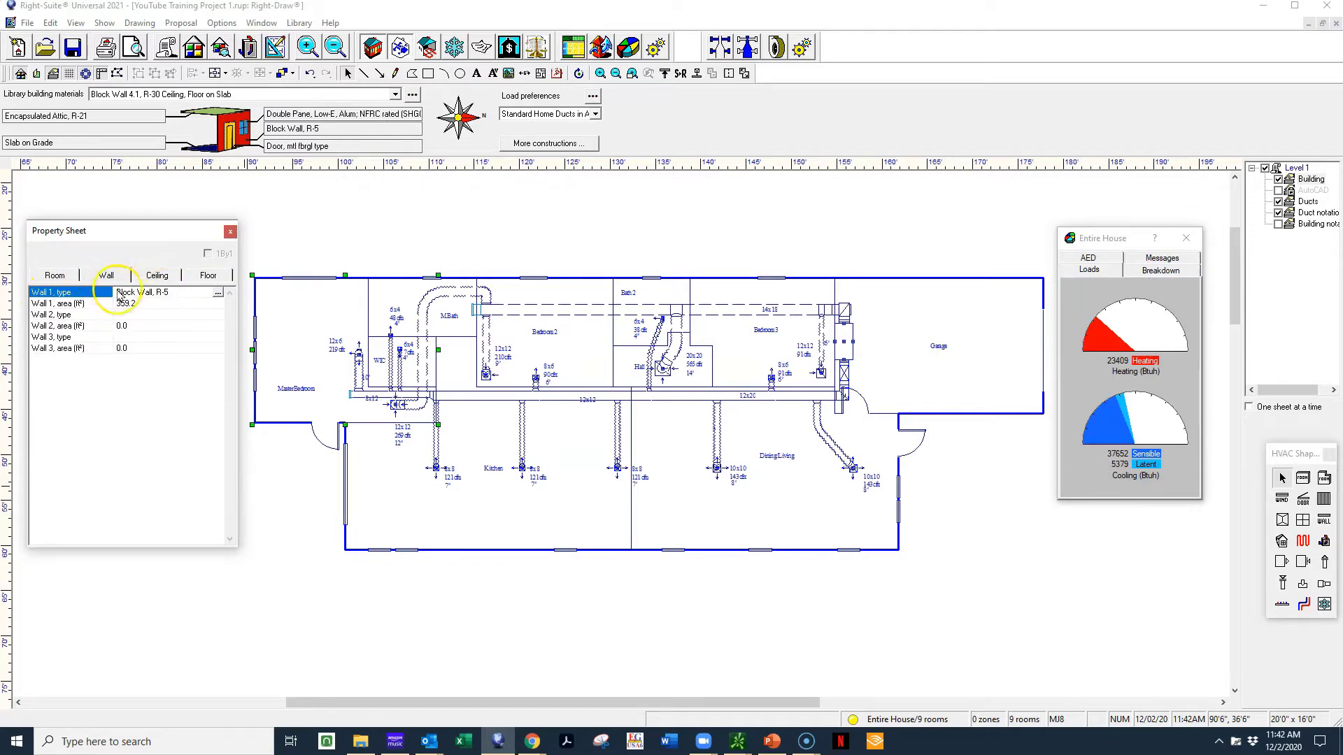
{"action": "left_click", "coordinate": [64, 277]}
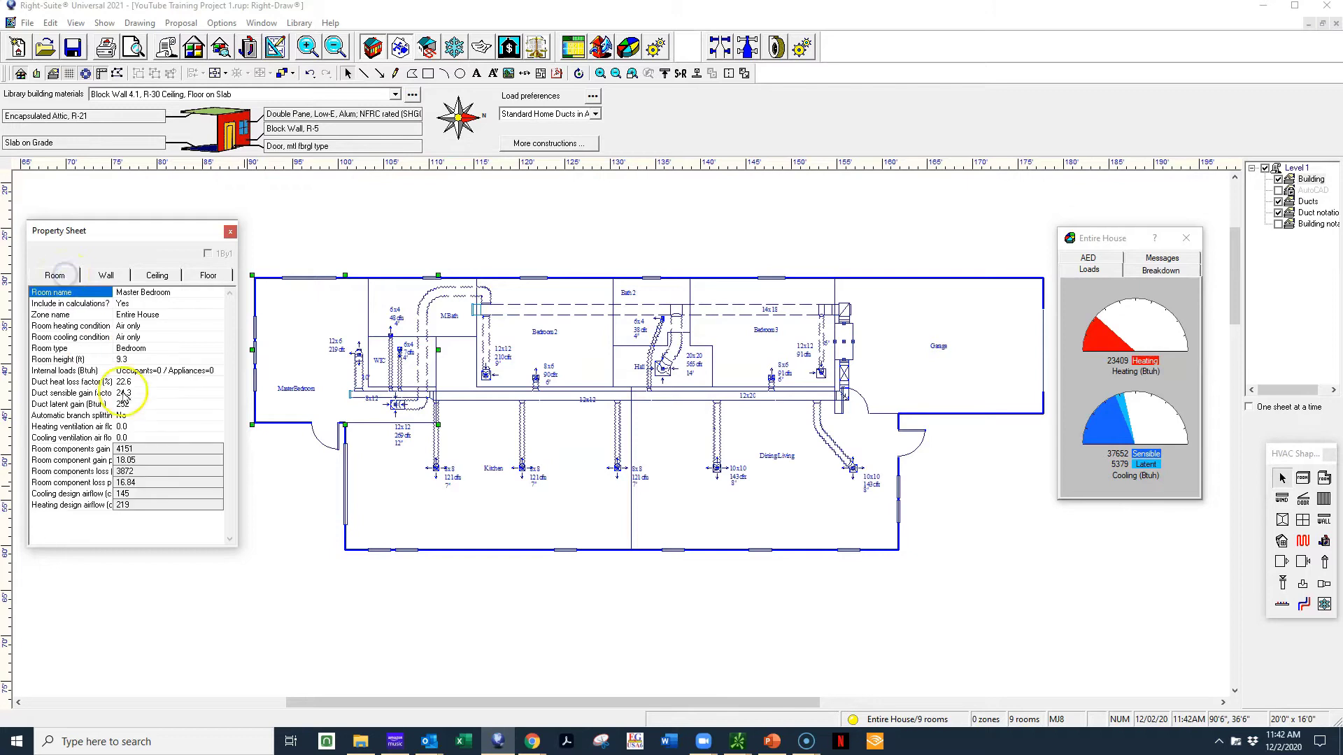
{"action": "double_click", "coordinate": [135, 392]}
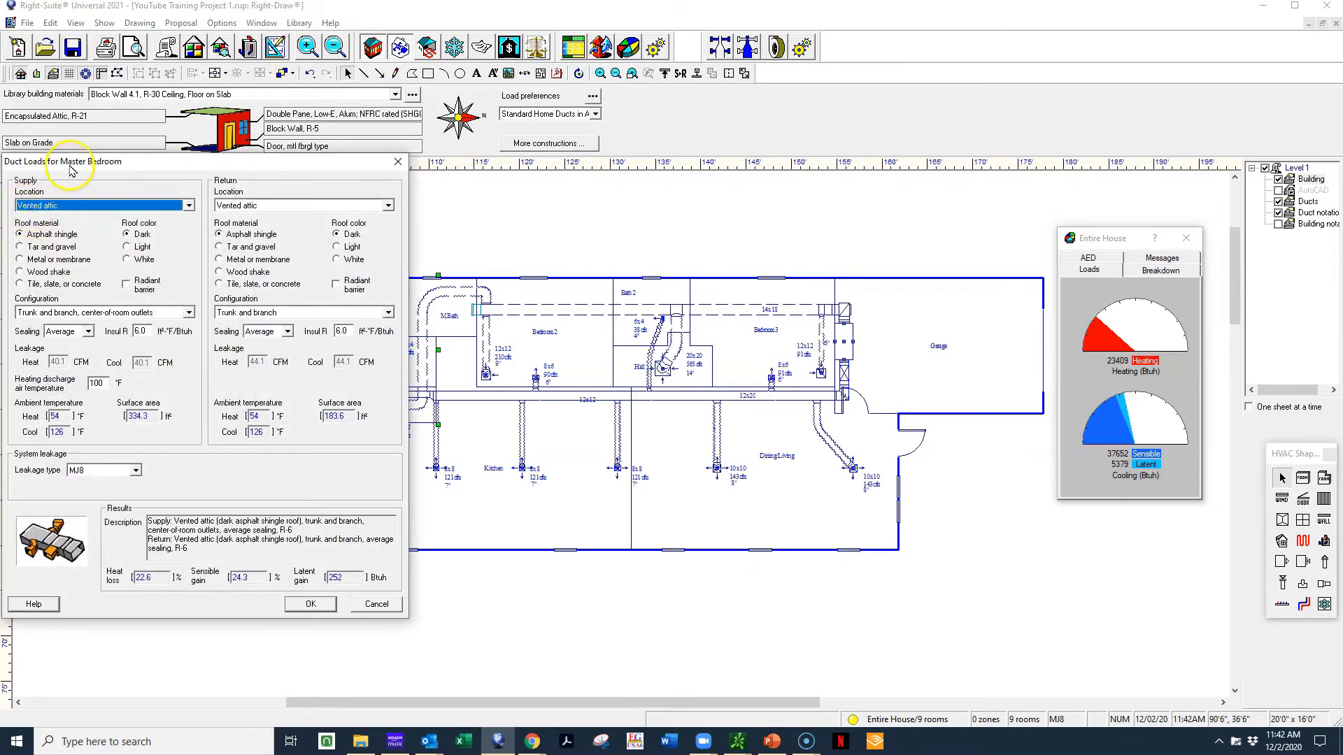
{"action": "left_click_drag", "start_coordinate": [70, 161], "coordinate": [135, 162]}
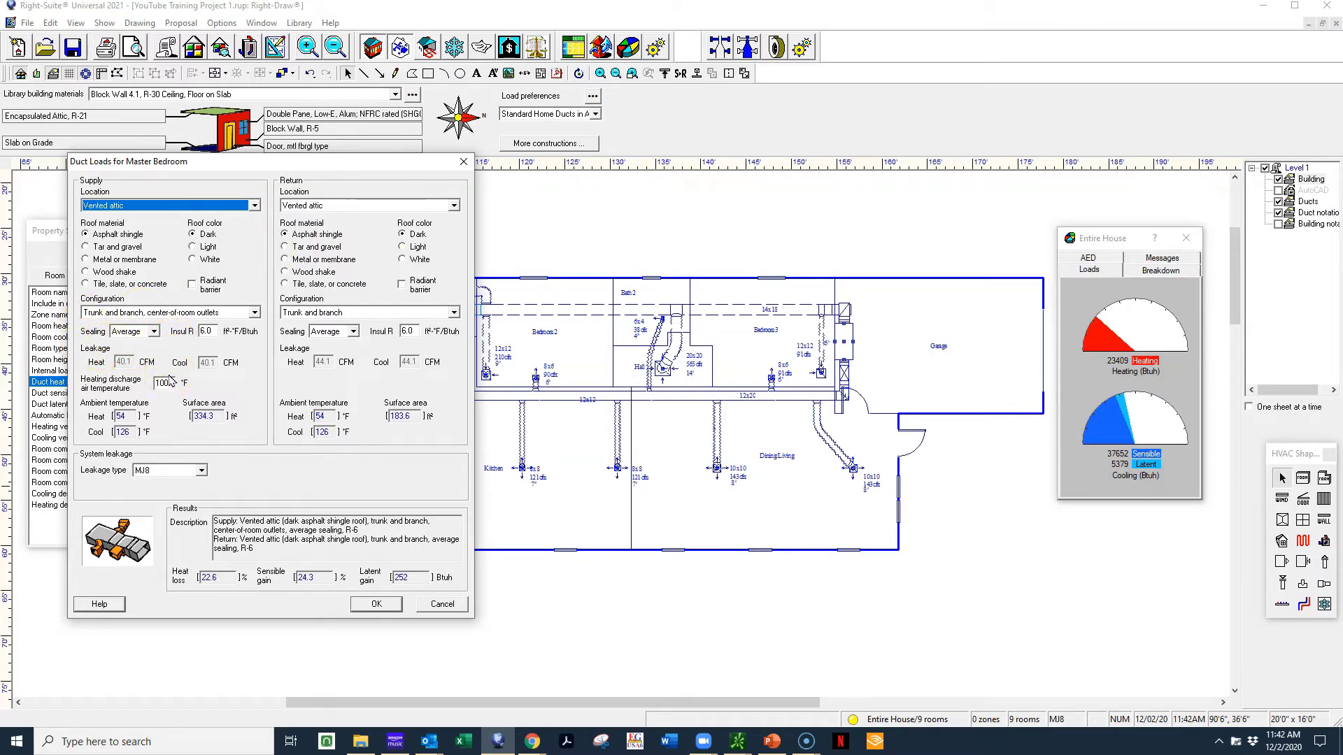
{"action": "left_click", "coordinate": [397, 603]}
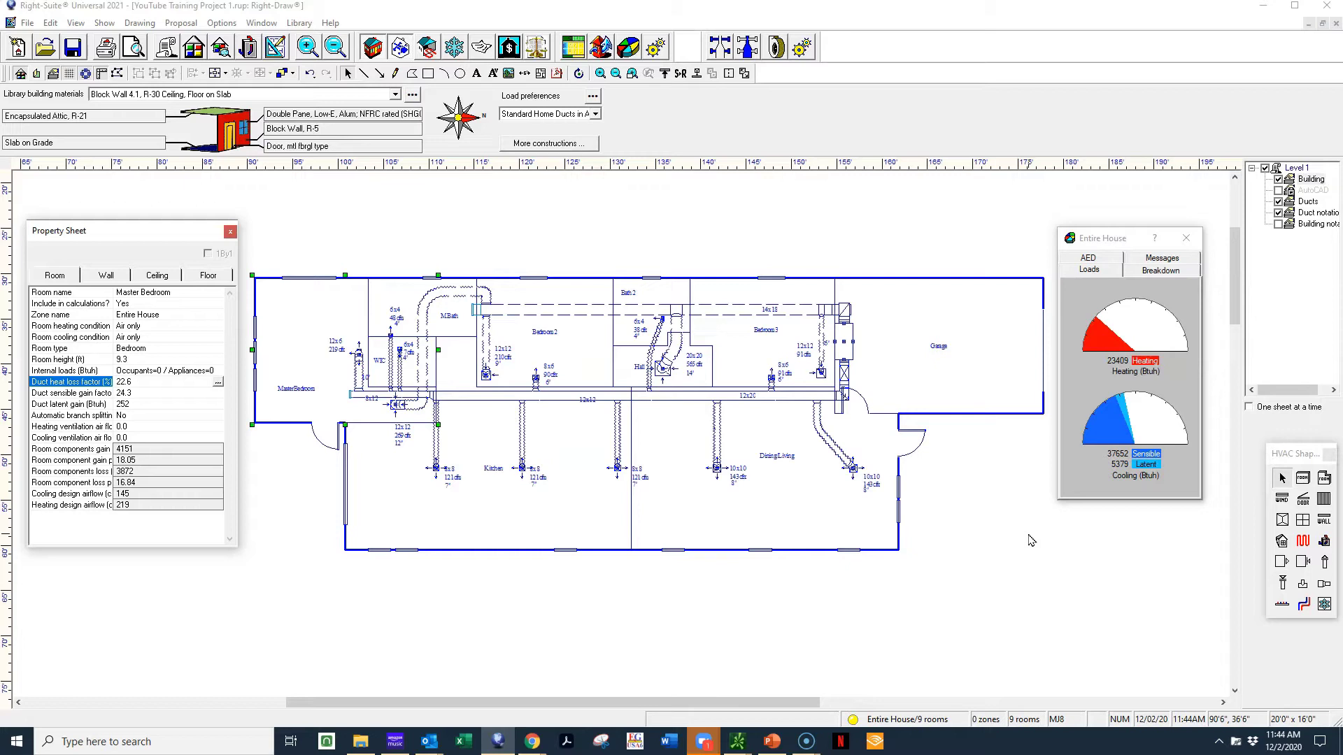
Select the top-wall window to show its 3.0 × 5.0 ft, U-value 1.270 details
{"action": "left_click", "coordinate": [1028, 541]}
{"action": "left_click", "coordinate": [762, 335]}
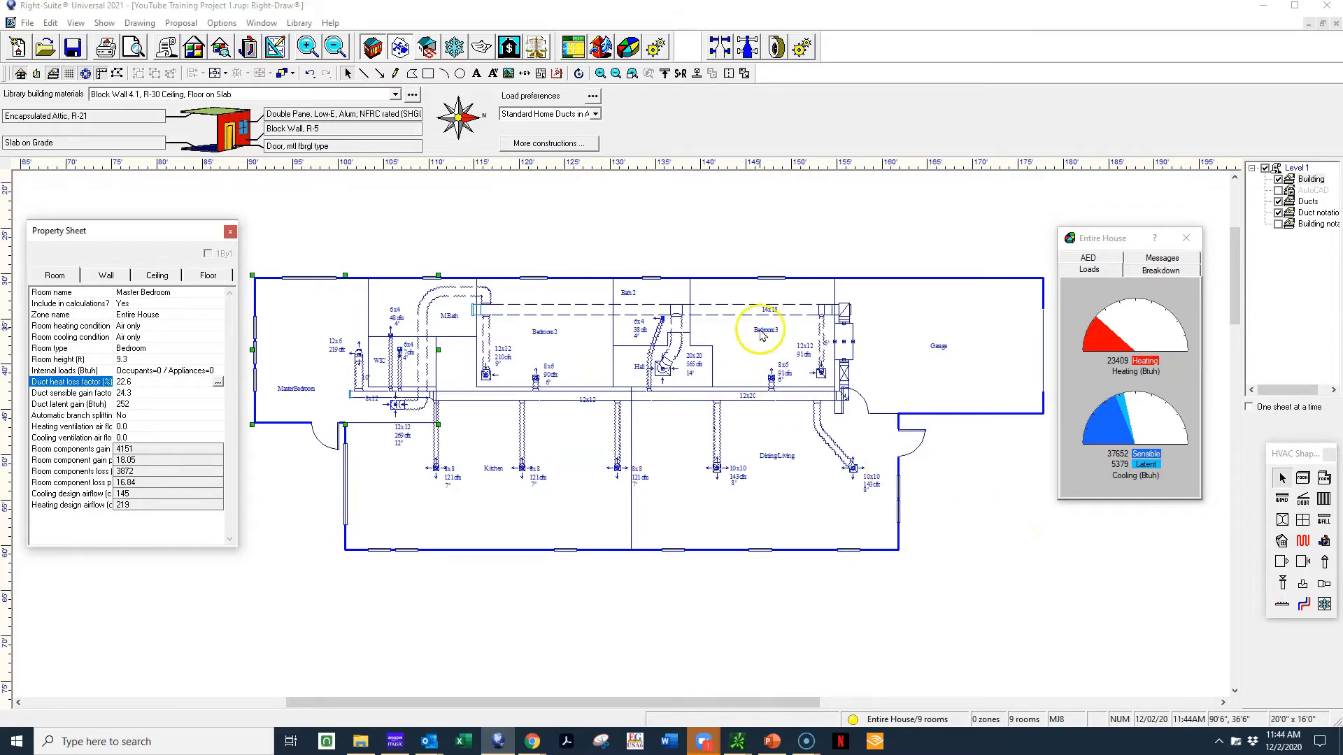
{"action": "left_click", "coordinate": [772, 278]}
{"action": "left_click", "coordinate": [175, 395]}
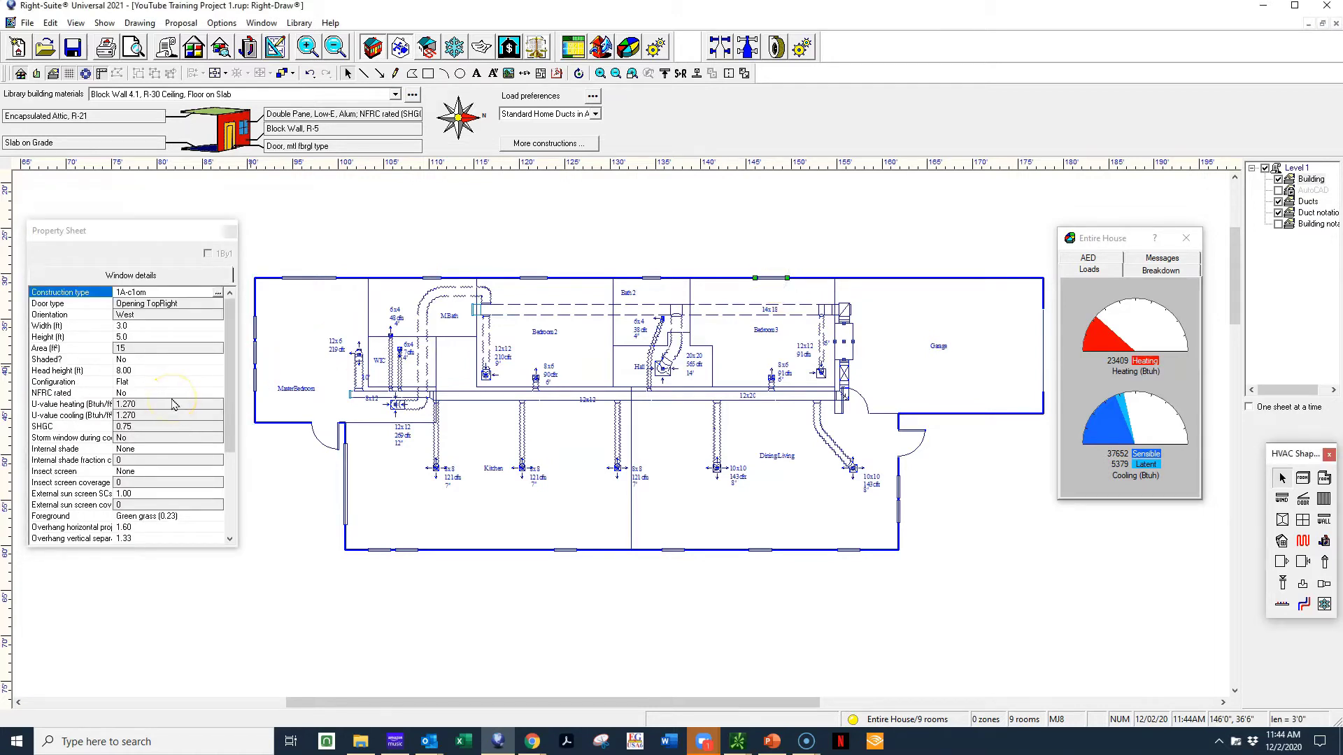
{"action": "left_click", "coordinate": [278, 510]}
Select every window in the building and compare single, double and triple glazing options
{"action": "right_click", "coordinate": [1295, 179]}
{"action": "mouse_move", "coordinate": [1258, 368]}
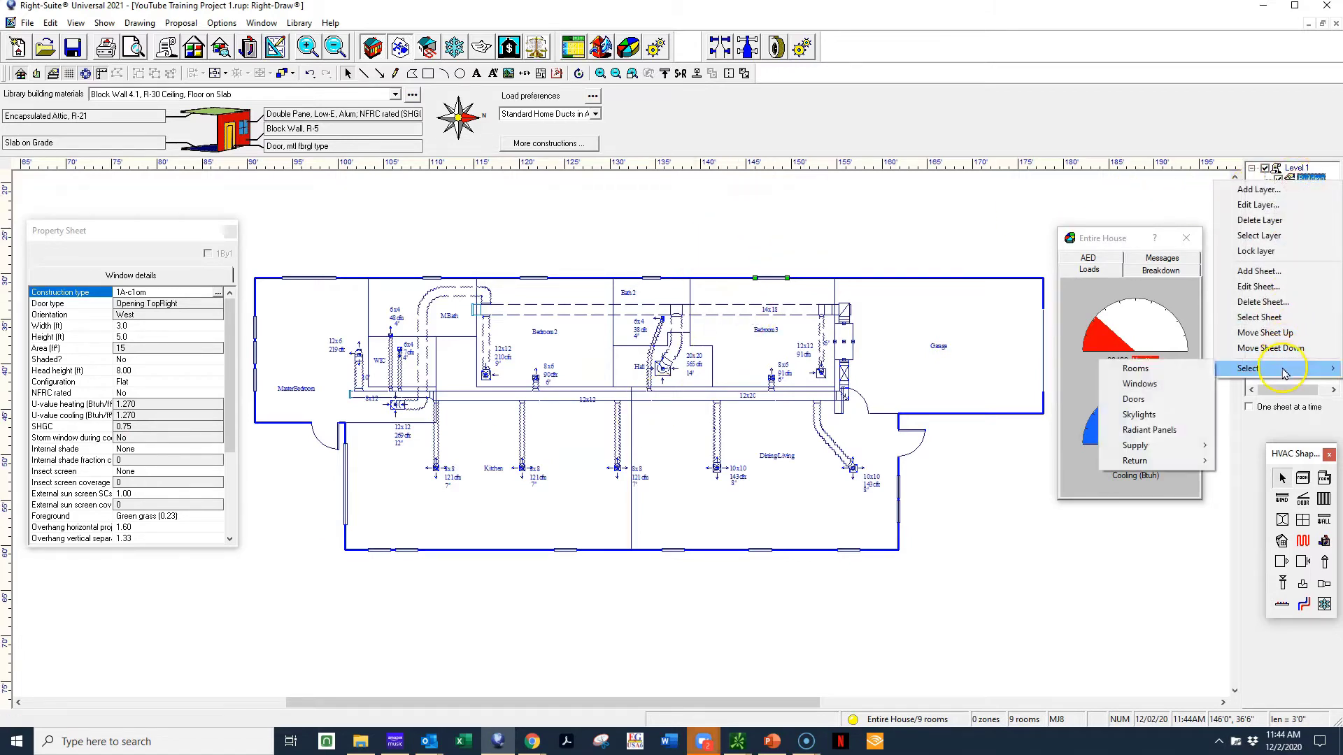
{"action": "left_click", "coordinate": [1173, 385]}
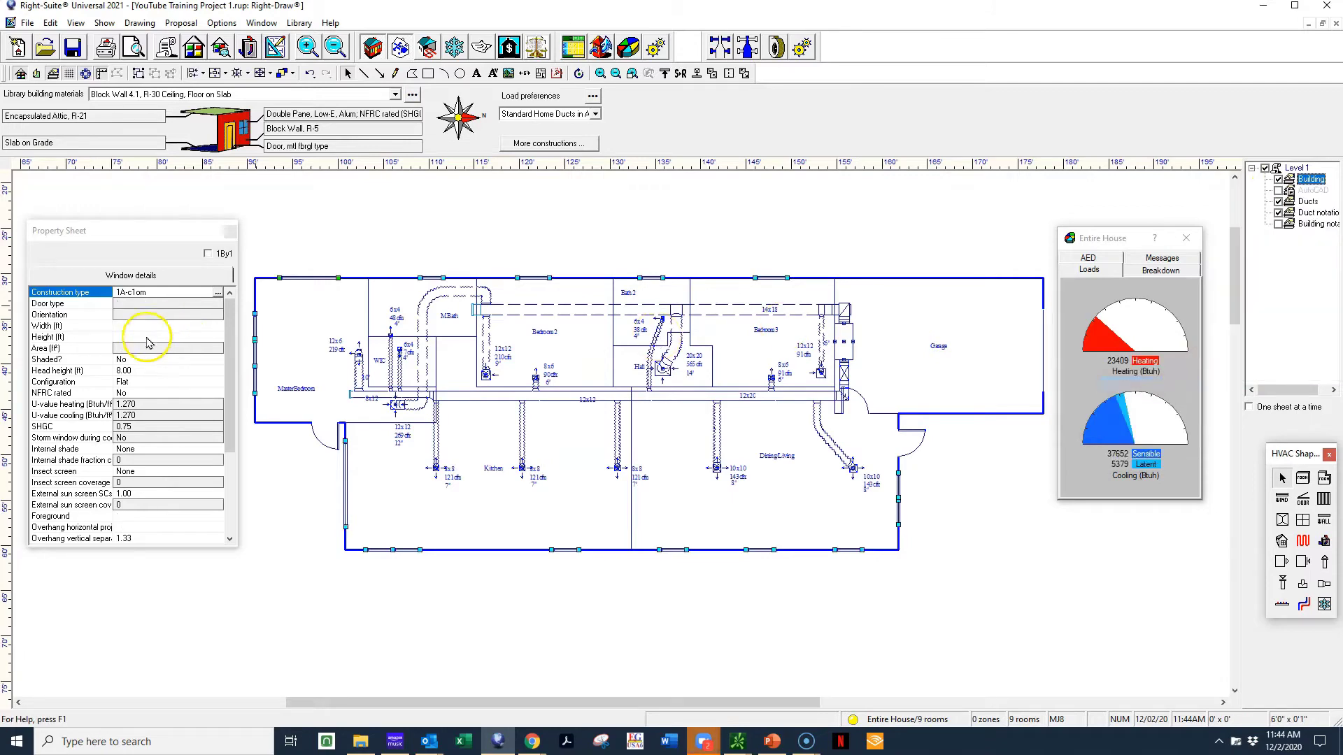
{"action": "double_click", "coordinate": [140, 300]}
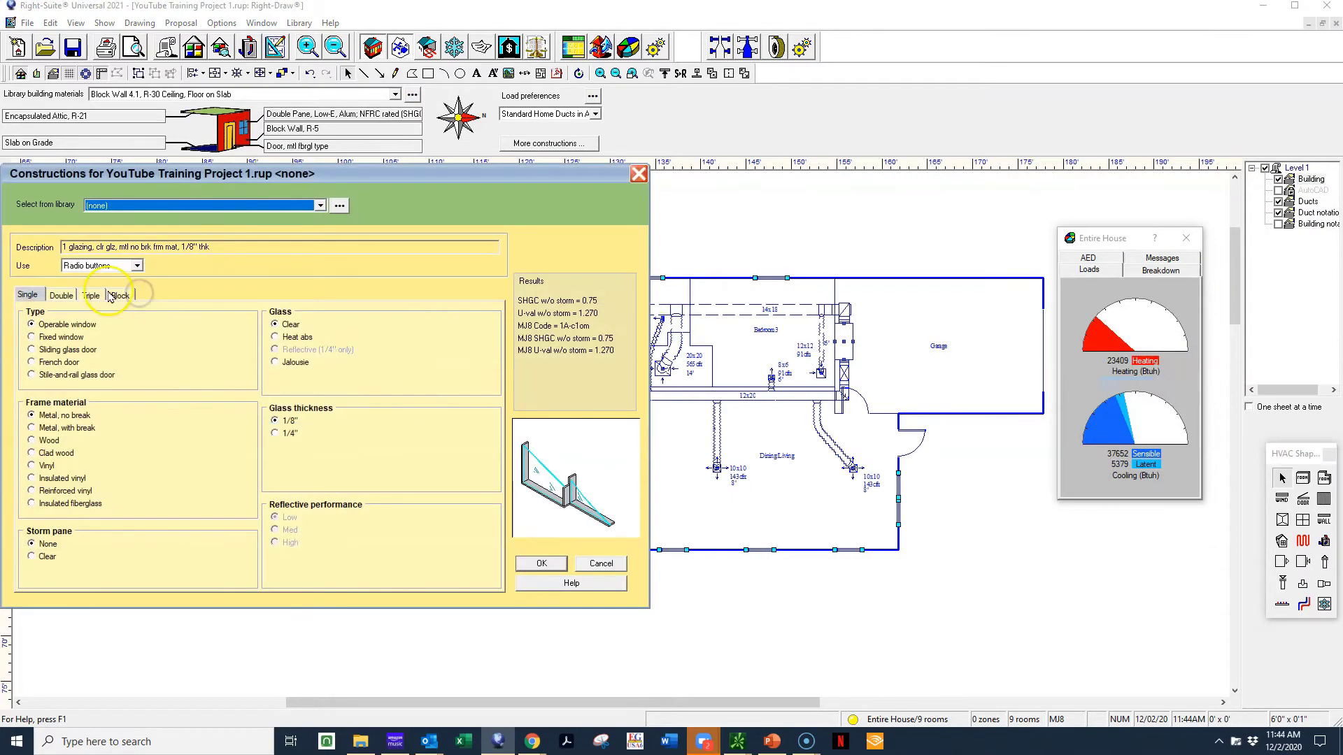
{"action": "left_click", "coordinate": [60, 295]}
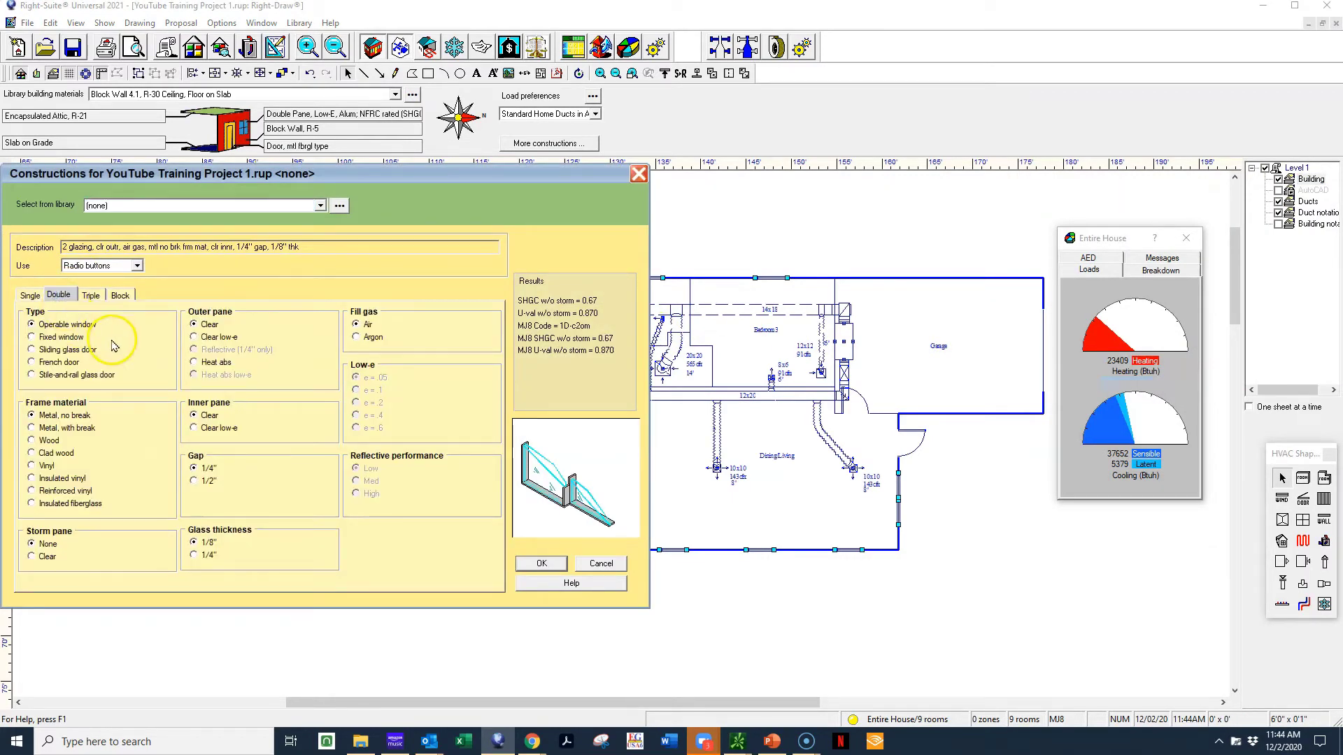
{"action": "left_click", "coordinate": [29, 296]}
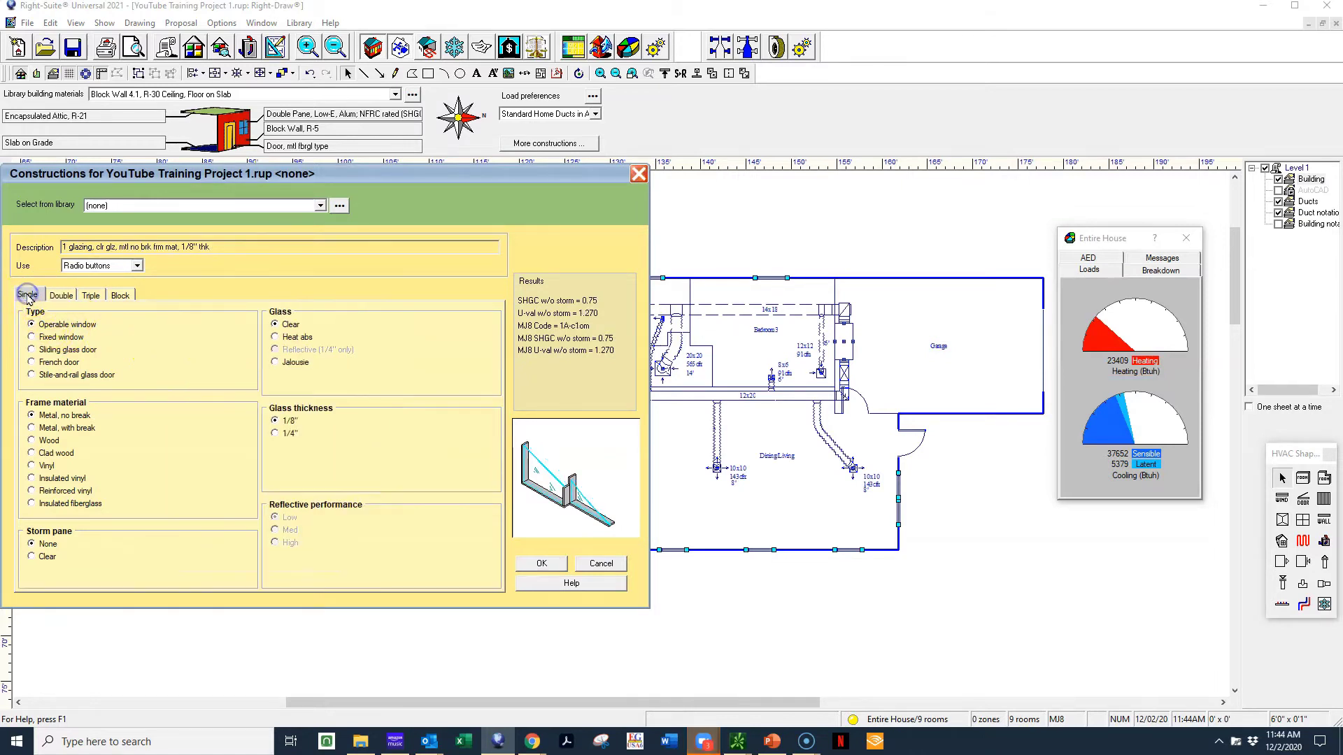
{"action": "left_click", "coordinate": [58, 295]}
{"action": "left_click", "coordinate": [90, 295]}
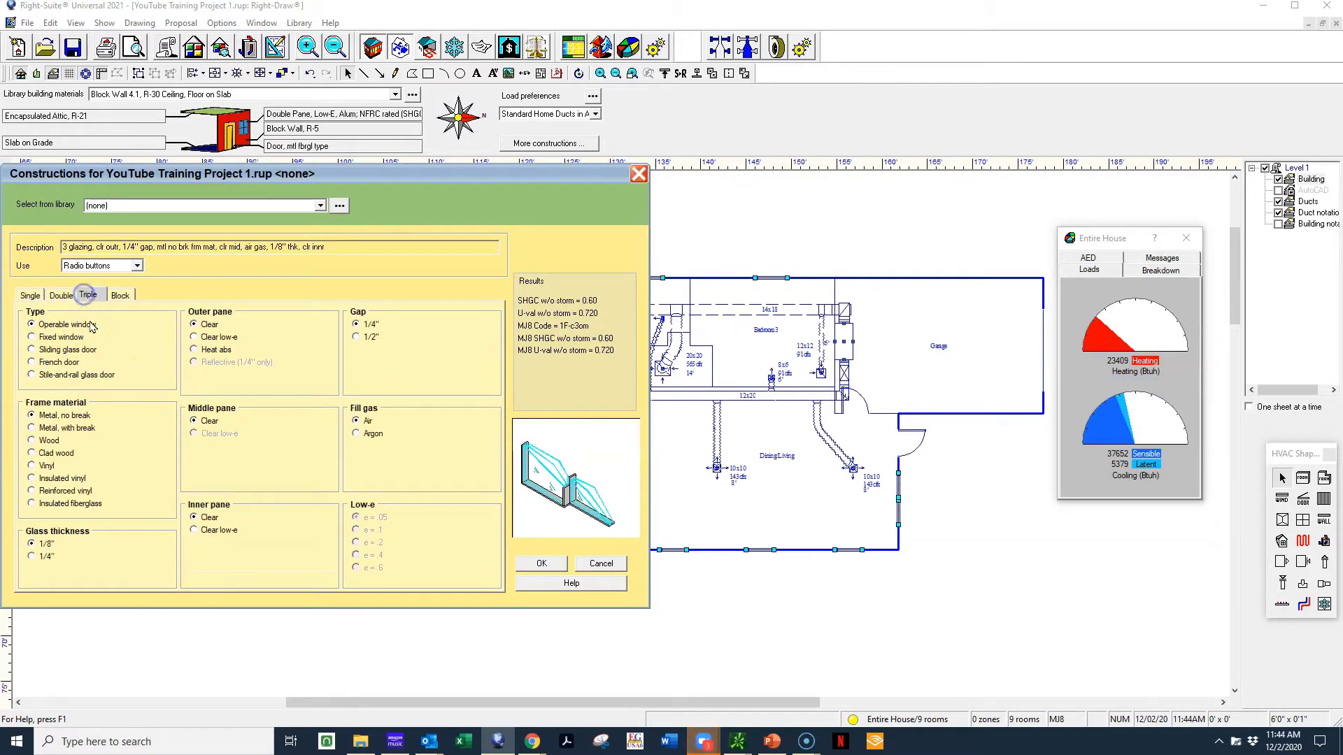
Switch the window glazing to custom values with U-value 0.400 and SHGC 0.25
{"action": "left_click", "coordinate": [139, 269]}
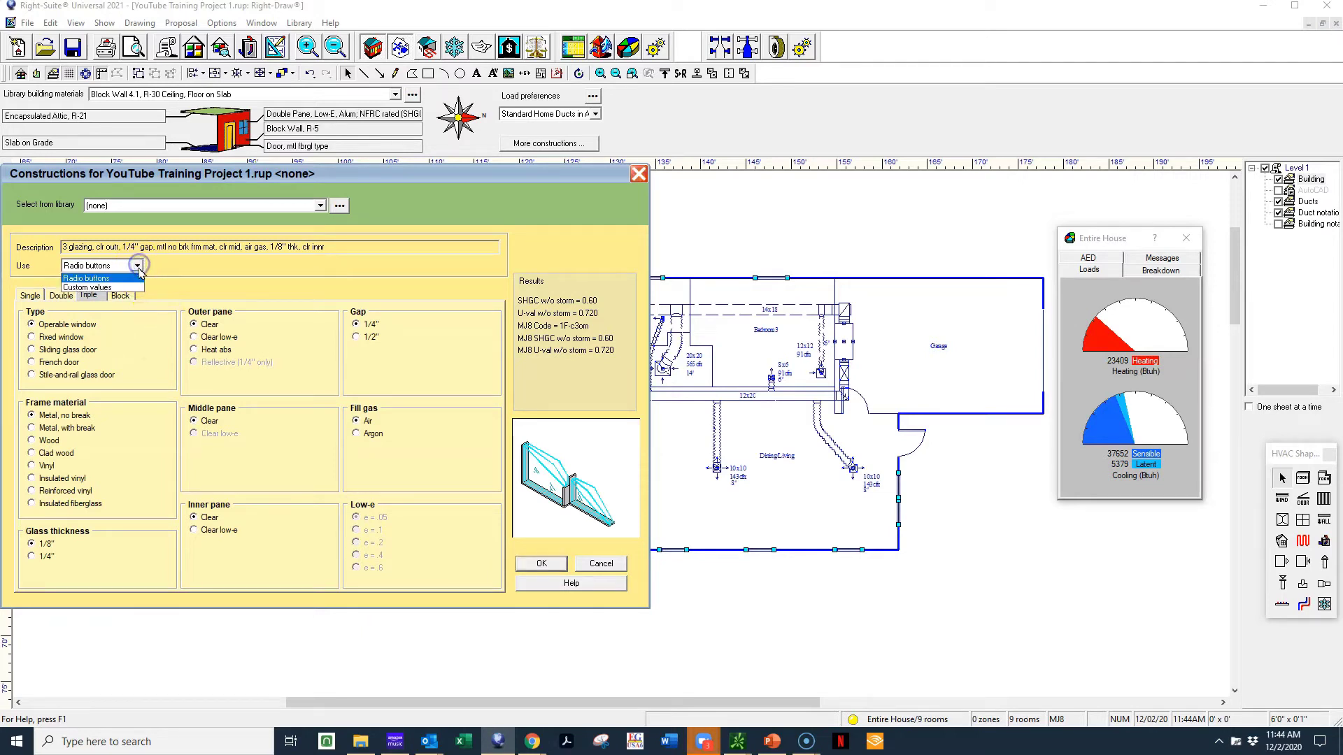
{"action": "left_click", "coordinate": [137, 284]}
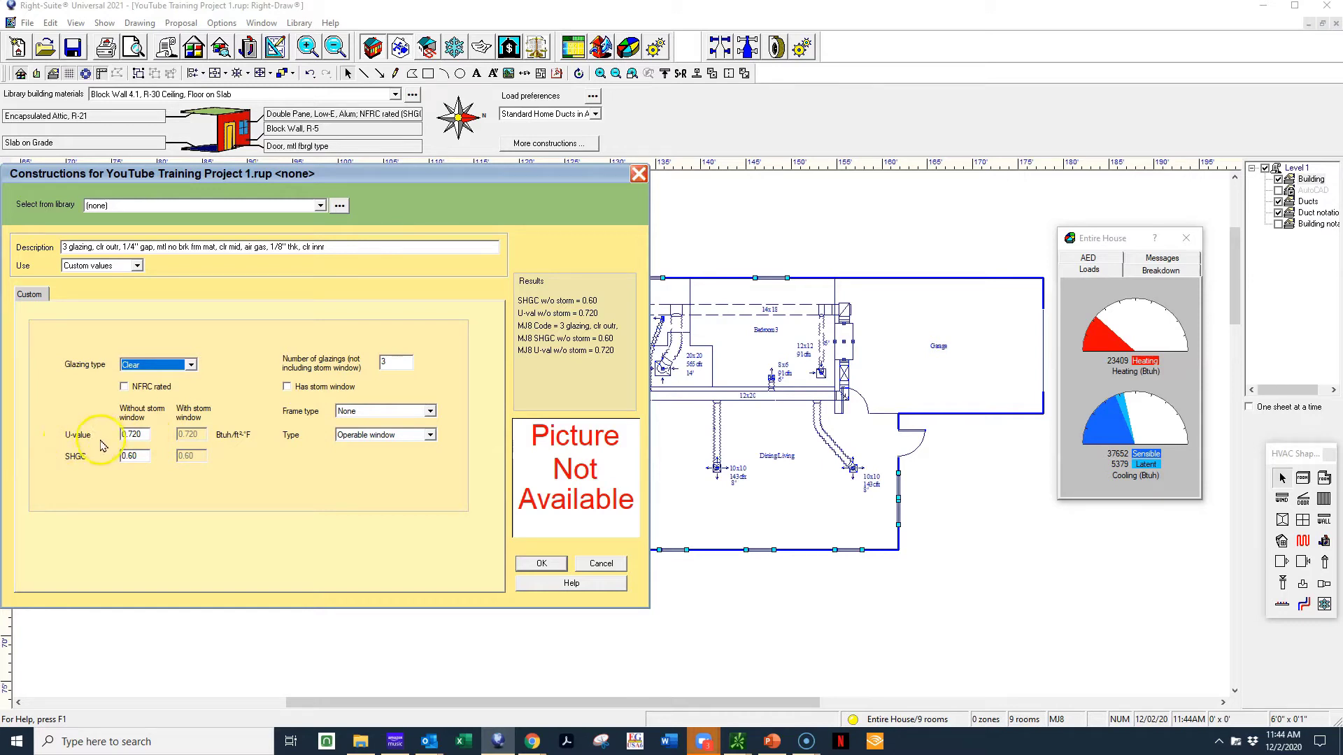
{"action": "double_click", "coordinate": [136, 435]}
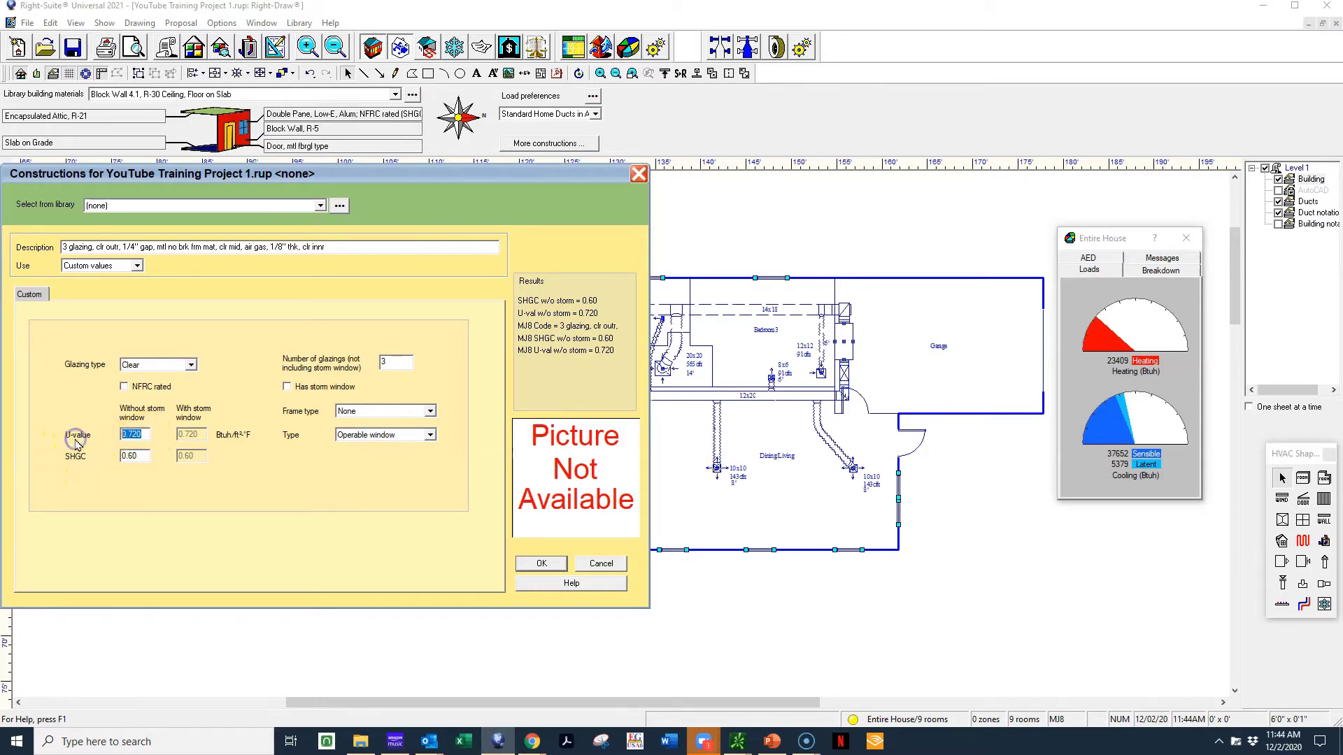
{"action": "key", "text": "BackSpace"}
{"action": "type", "text": "0.400"}
{"action": "key", "text": "Tab"}
{"action": "type", "text": ".25"}
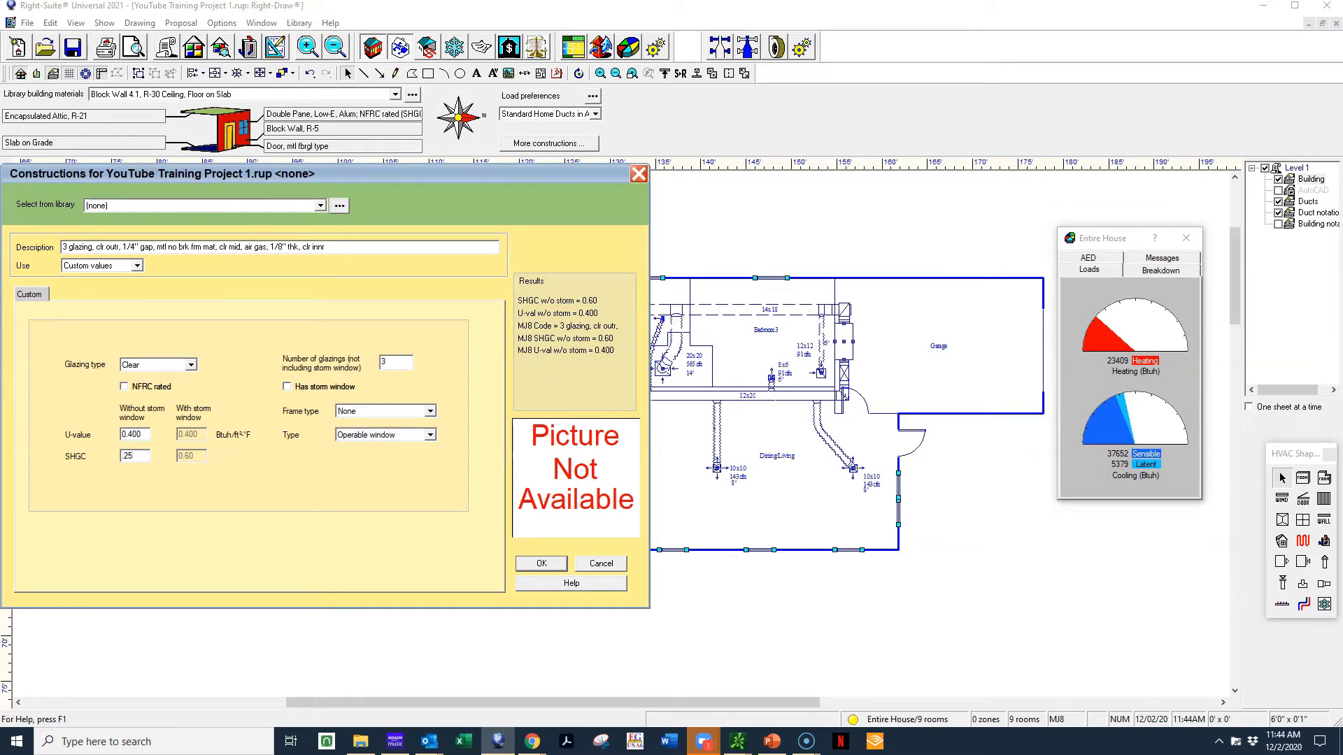
{"action": "key", "text": "Tab"}
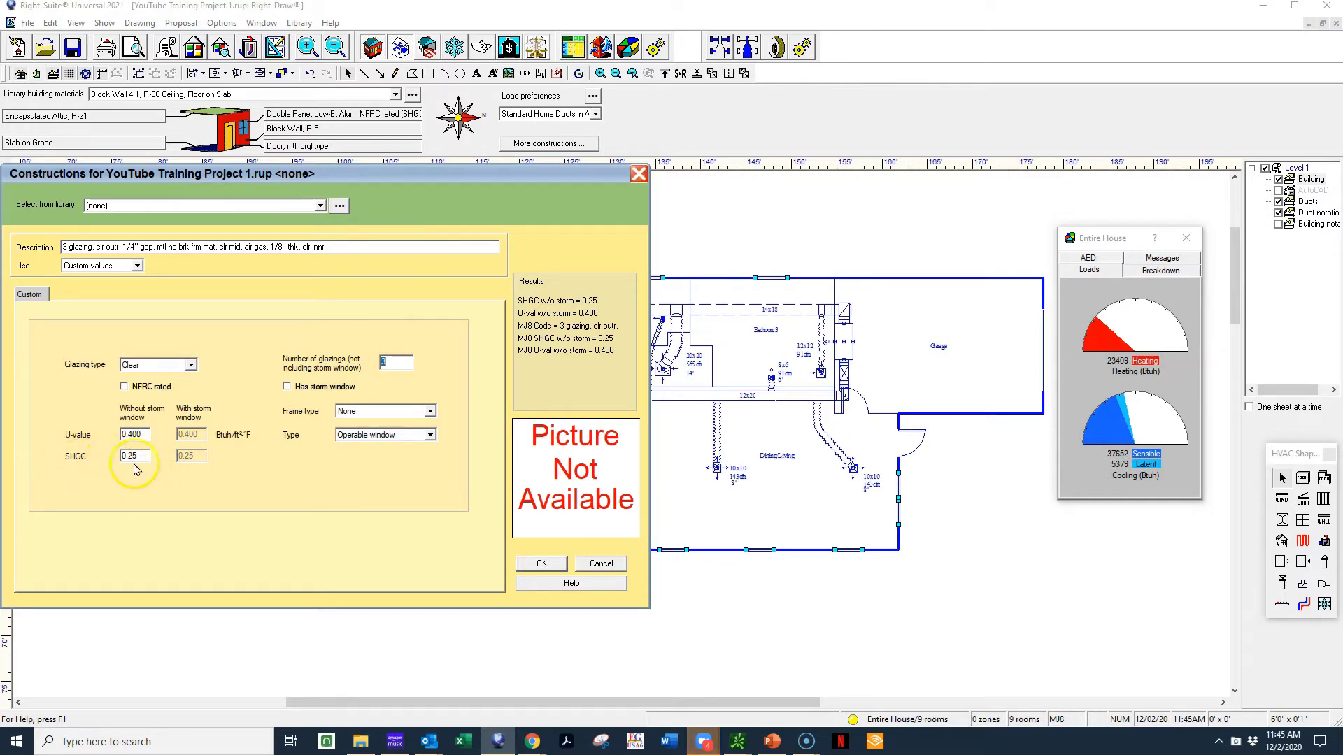
Apply the custom 0.400 U-value window construction and deselect on the empty canvas
{"action": "left_click", "coordinate": [542, 564]}
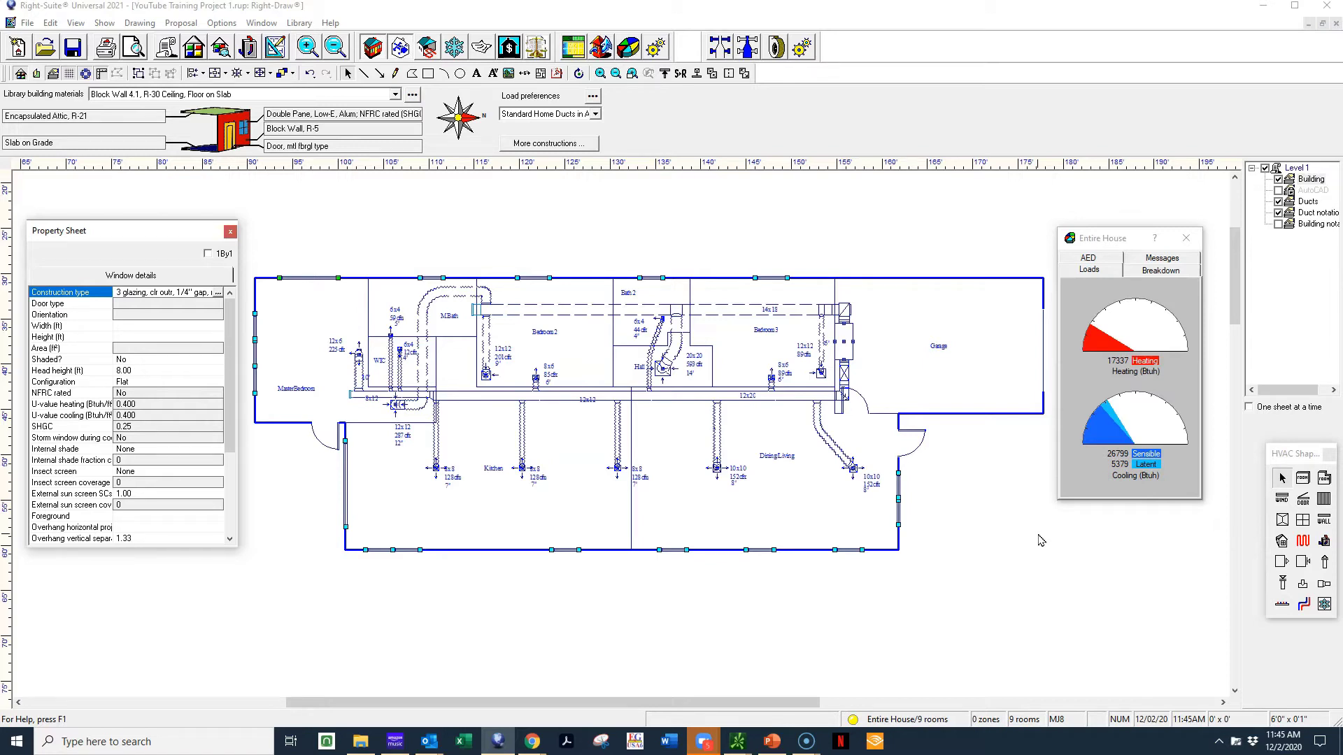
{"action": "left_click", "coordinate": [1037, 532]}
Select every object on the Building layer
{"action": "left_click", "coordinate": [975, 542]}
{"action": "right_click", "coordinate": [1307, 179]}
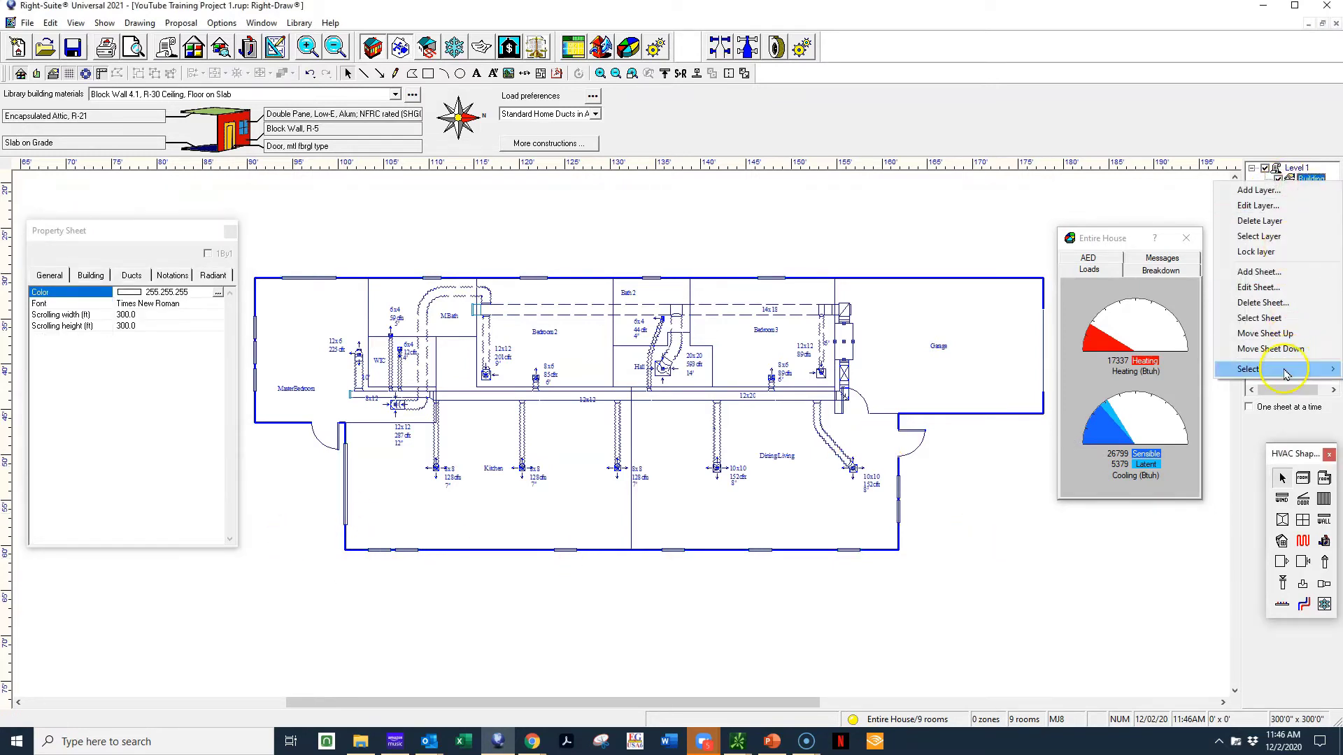
{"action": "mouse_move", "coordinate": [1286, 373]}
{"action": "left_click", "coordinate": [1150, 454]}
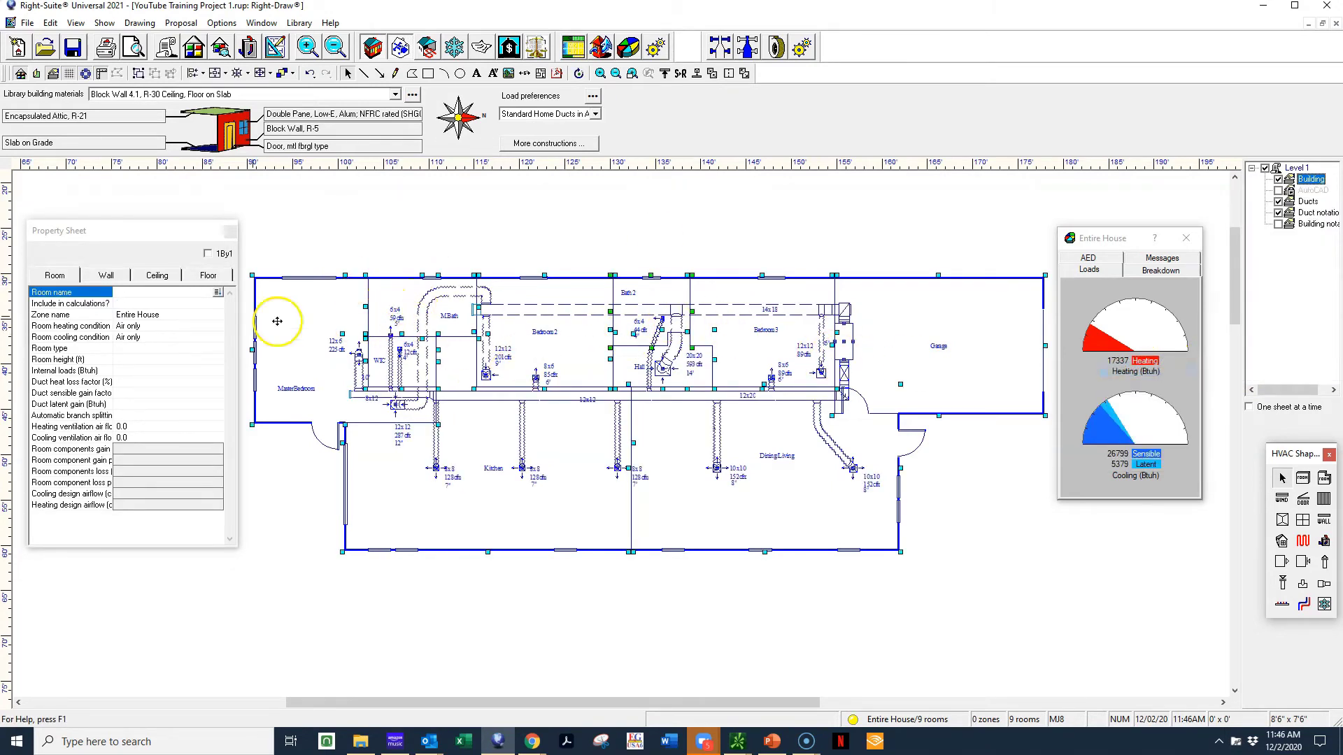
Make the ceiling an encapsulated attic with no ceiling insulation and R-20 roof insulation
{"action": "left_click", "coordinate": [155, 276]}
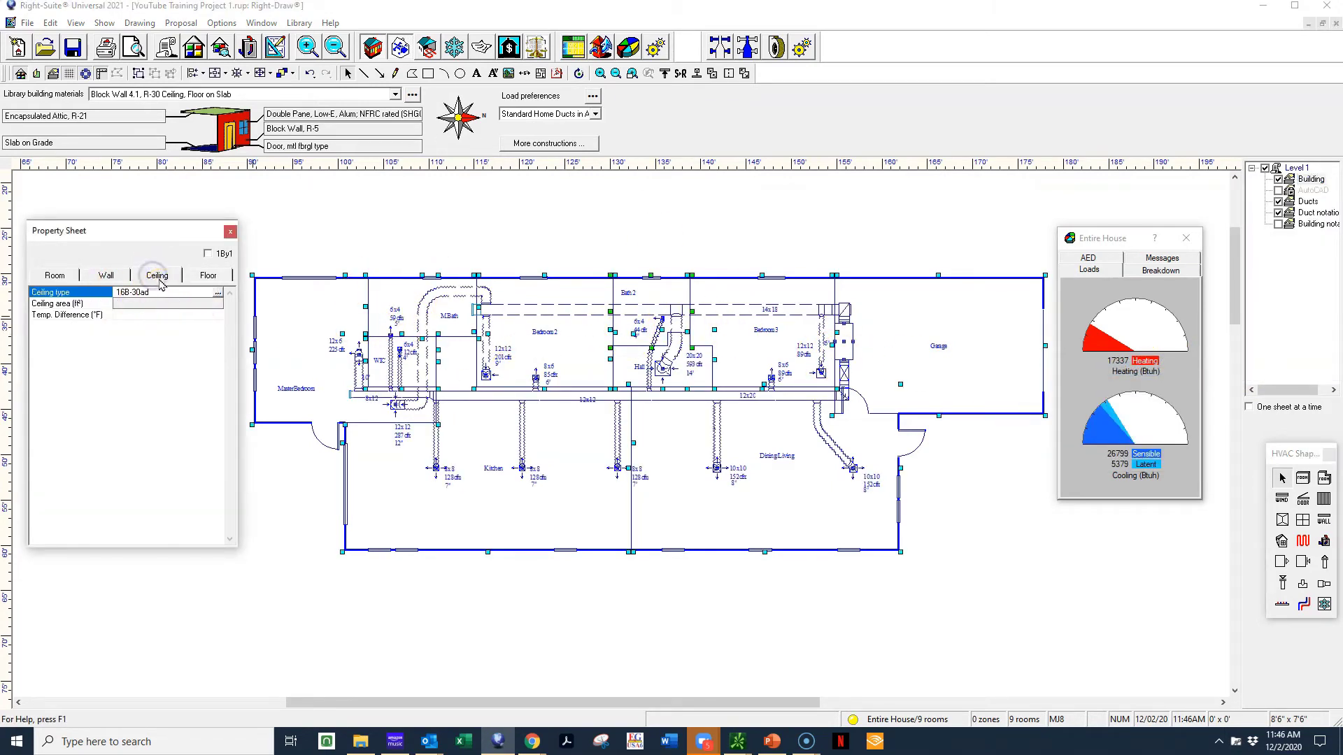
{"action": "double_click", "coordinate": [137, 292]}
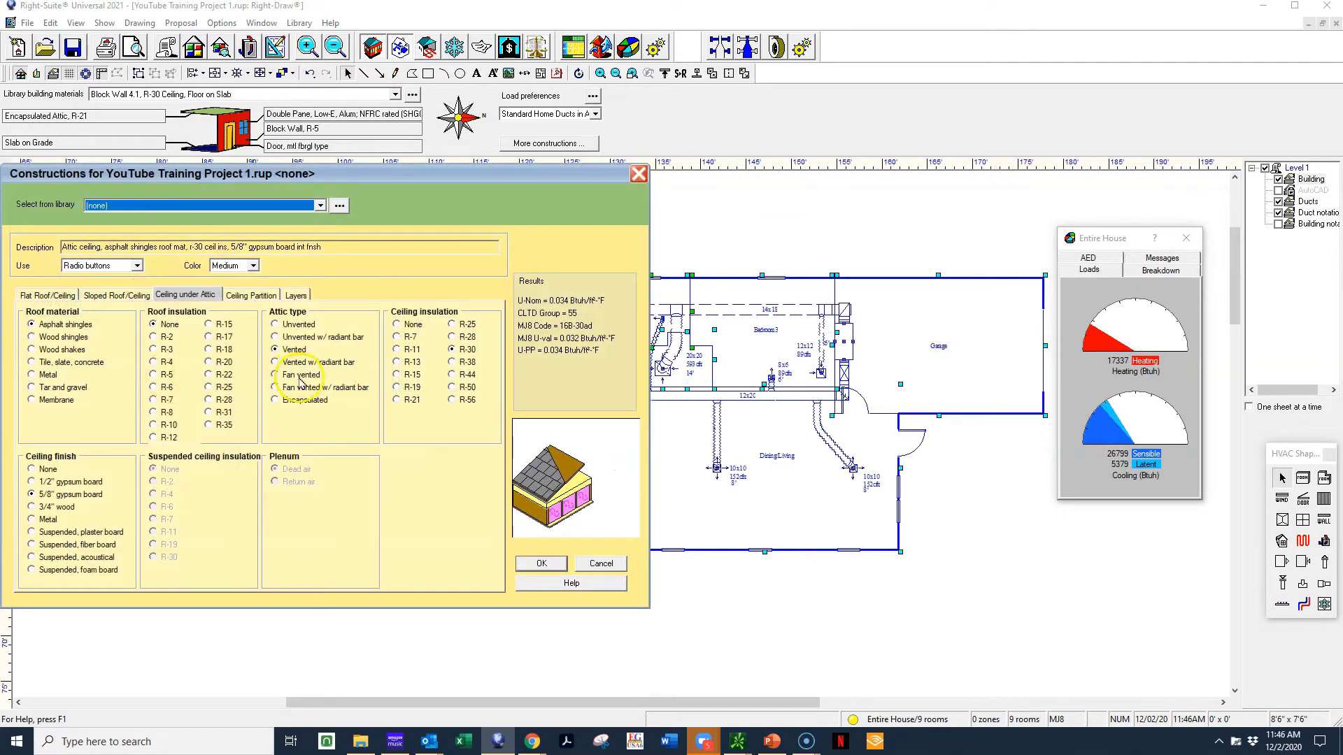
{"action": "left_click", "coordinate": [273, 401]}
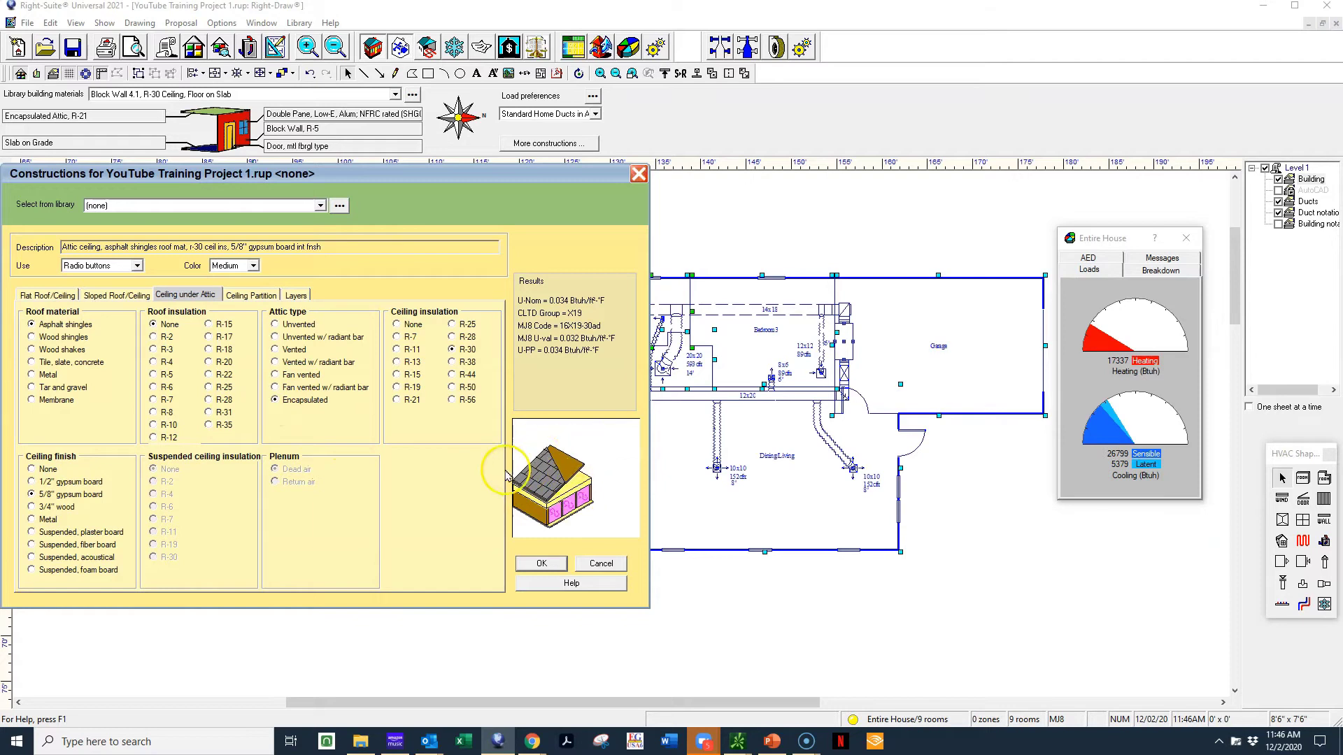
{"action": "left_click", "coordinate": [396, 325]}
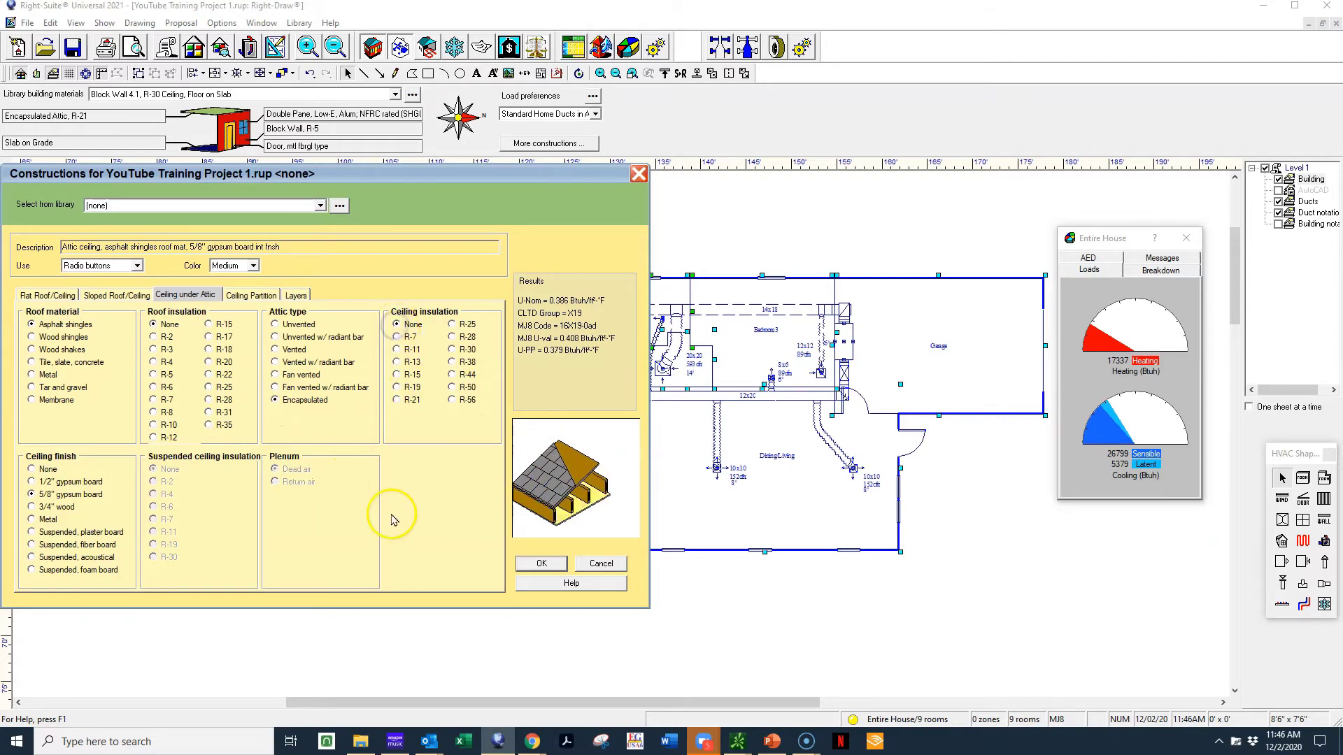
{"action": "left_click", "coordinate": [209, 363]}
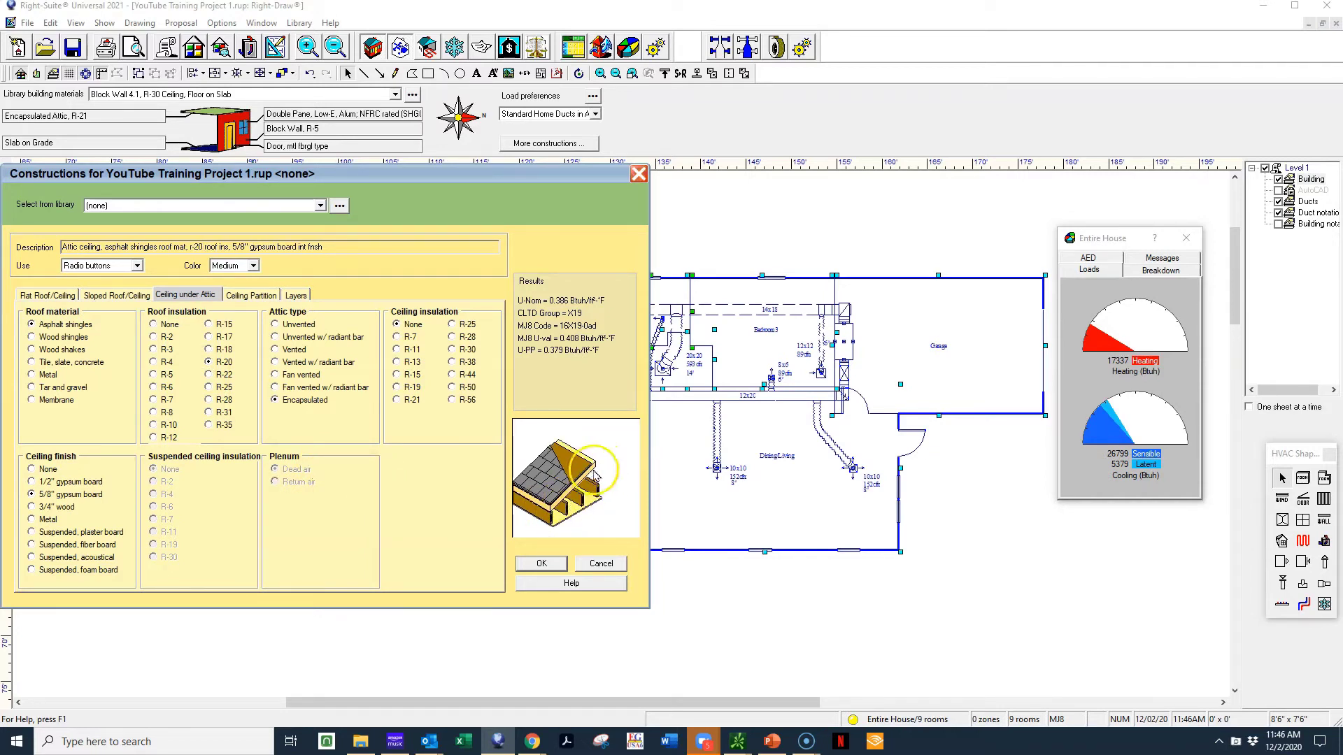
{"action": "left_click", "coordinate": [599, 494]}
{"action": "mouse_move", "coordinate": [599, 493]}
{"action": "left_mouse_down"}
{"action": "mouse_move", "coordinate": [560, 522]}
{"action": "mouse_move", "coordinate": [535, 461]}
{"action": "mouse_move", "coordinate": [566, 493]}
{"action": "mouse_move", "coordinate": [574, 483]}
{"action": "mouse_move", "coordinate": [556, 481]}
{"action": "mouse_move", "coordinate": [596, 498]}
{"action": "left_mouse_up"}
{"action": "left_click_drag", "start_coordinate": [595, 497], "coordinate": [567, 510]}
Confirm the encapsulated R-20 attic ceiling and show the rooms' Room properties
{"action": "left_click", "coordinate": [550, 565]}
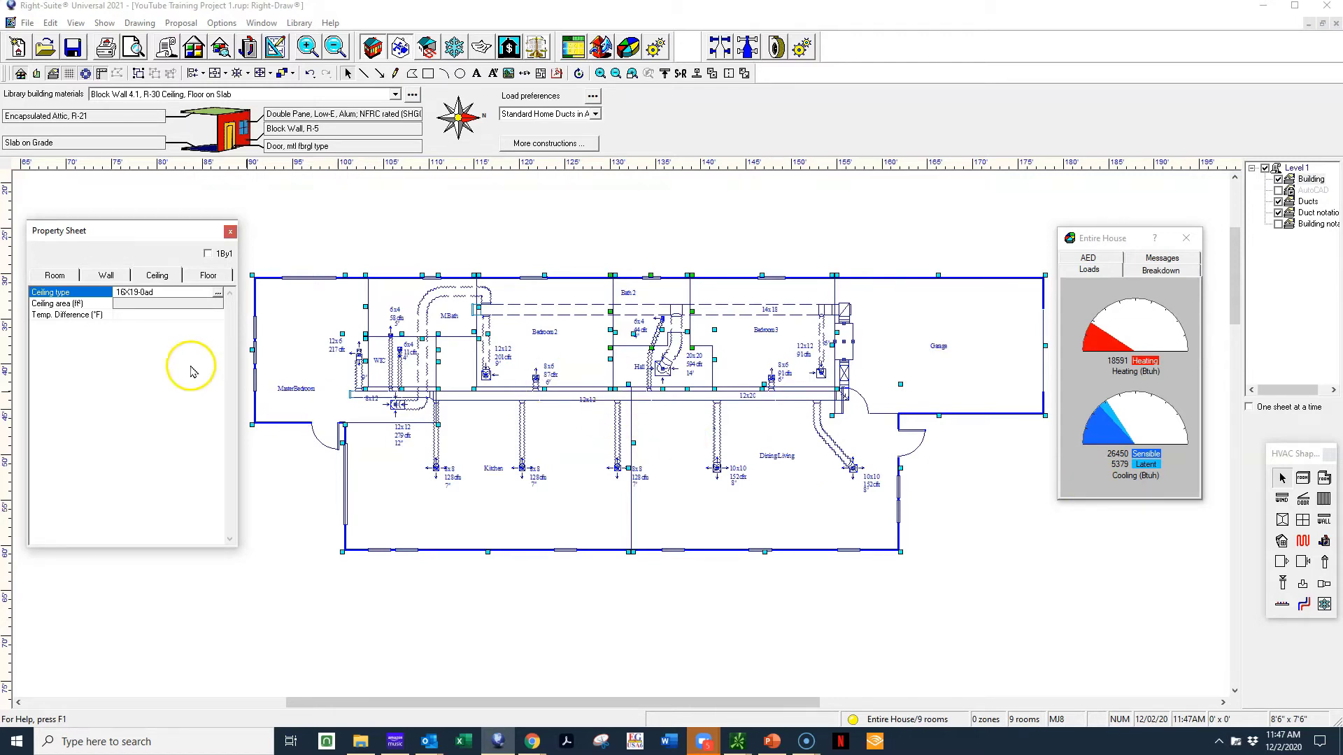
{"action": "left_click", "coordinate": [57, 274]}
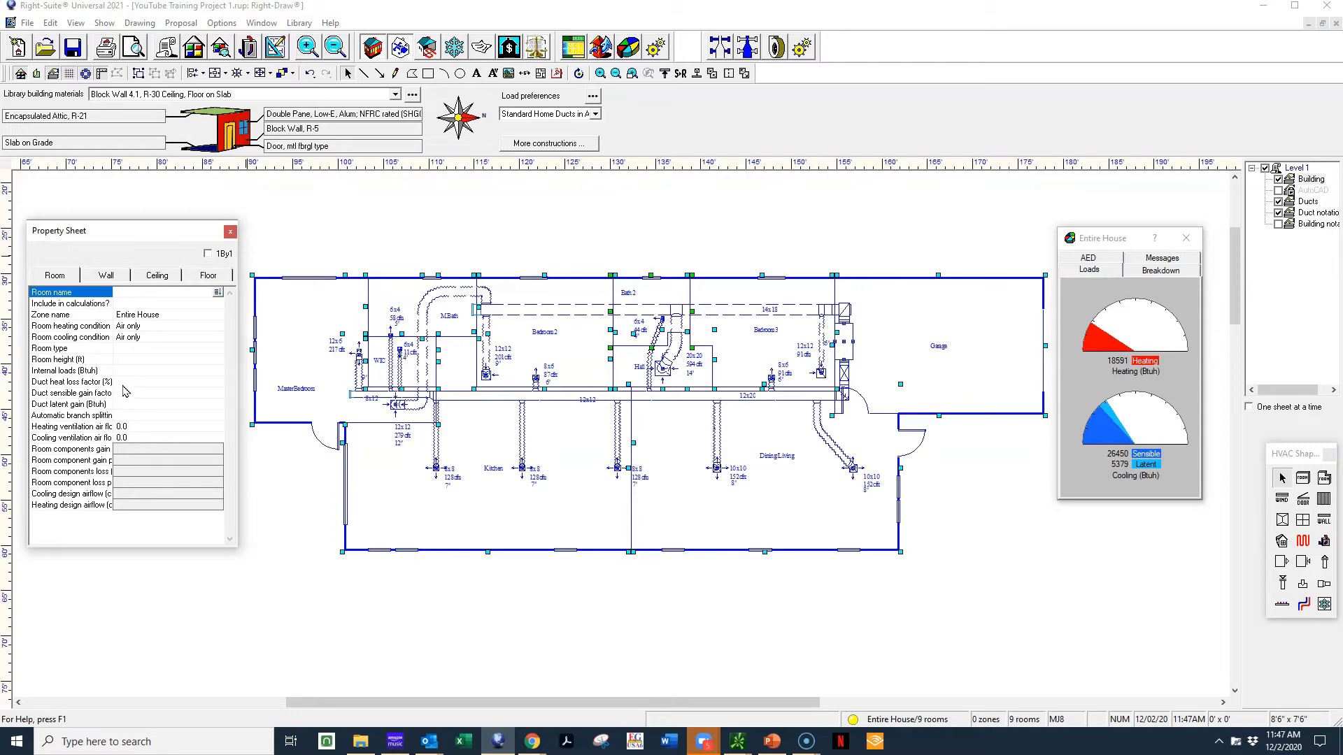
Set both supply and return duct locations to Encapsulated attic in Duct Loads
{"action": "double_click", "coordinate": [123, 383]}
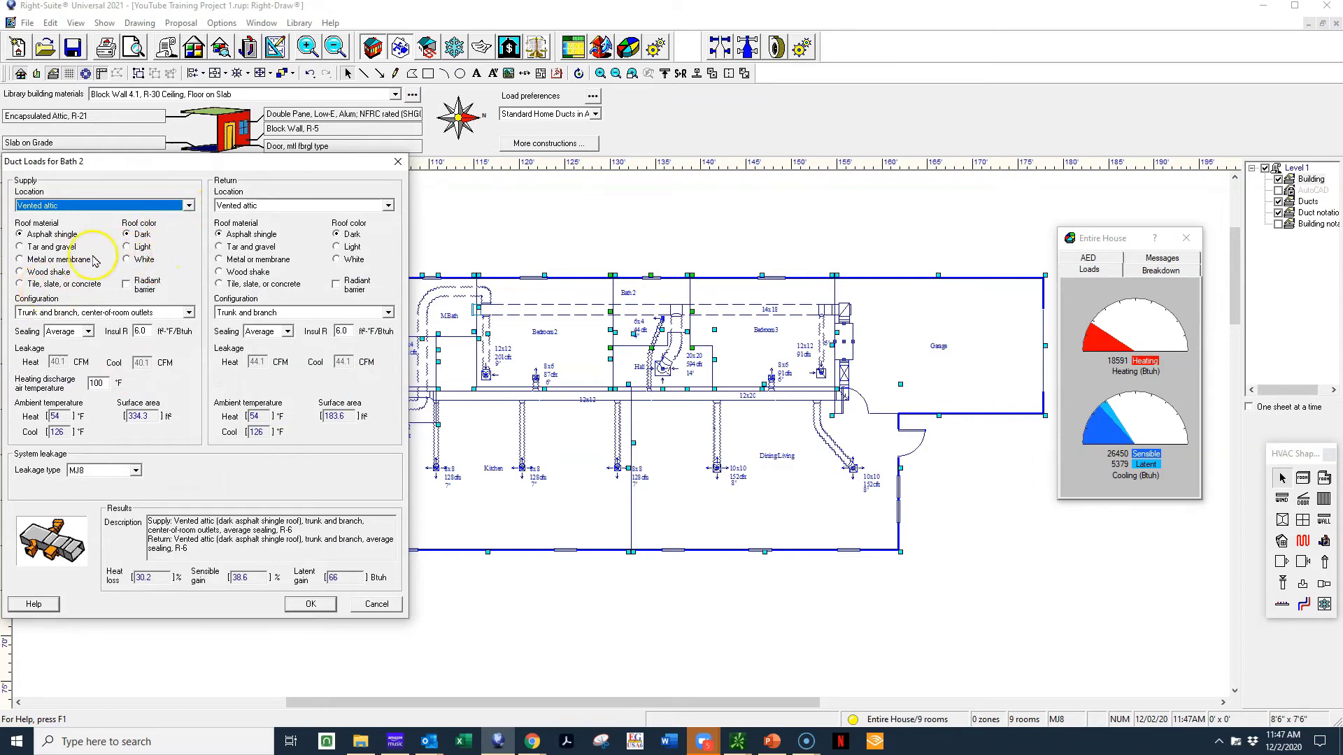
{"action": "left_click", "coordinate": [187, 207]}
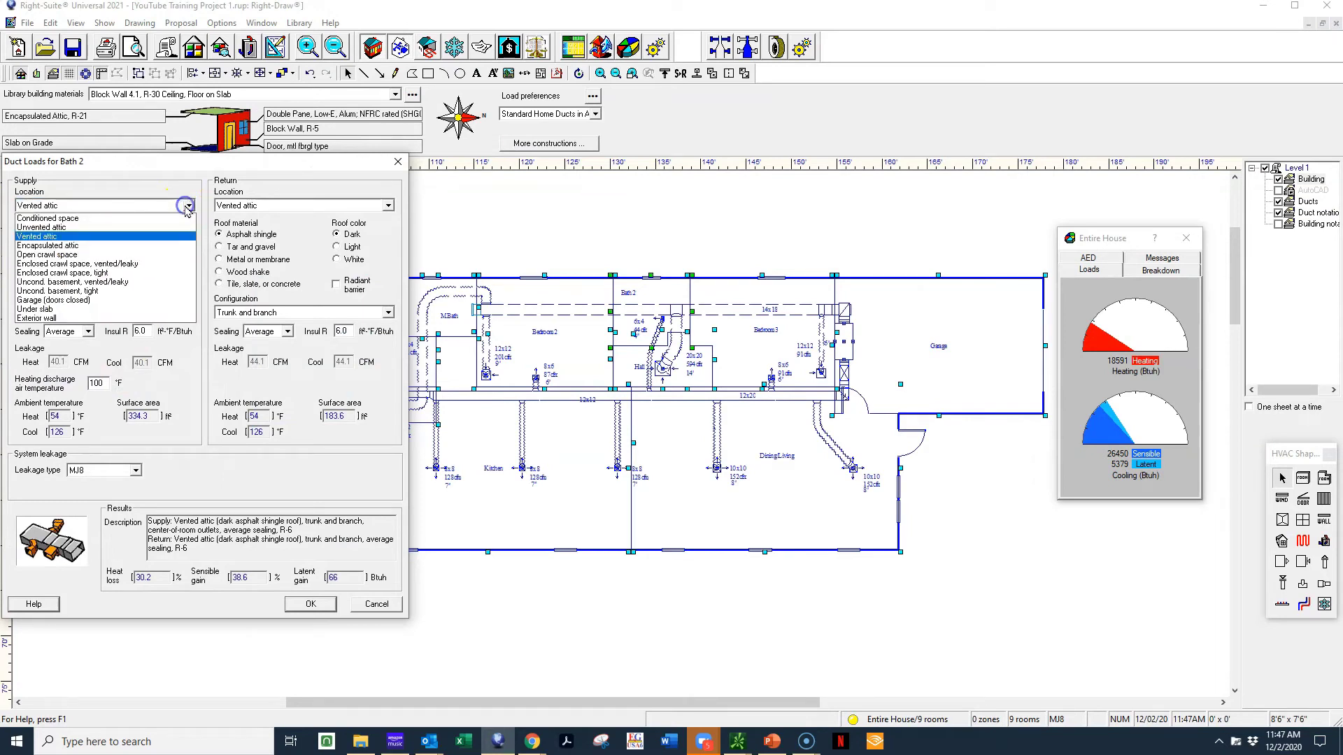
{"action": "left_click", "coordinate": [161, 246]}
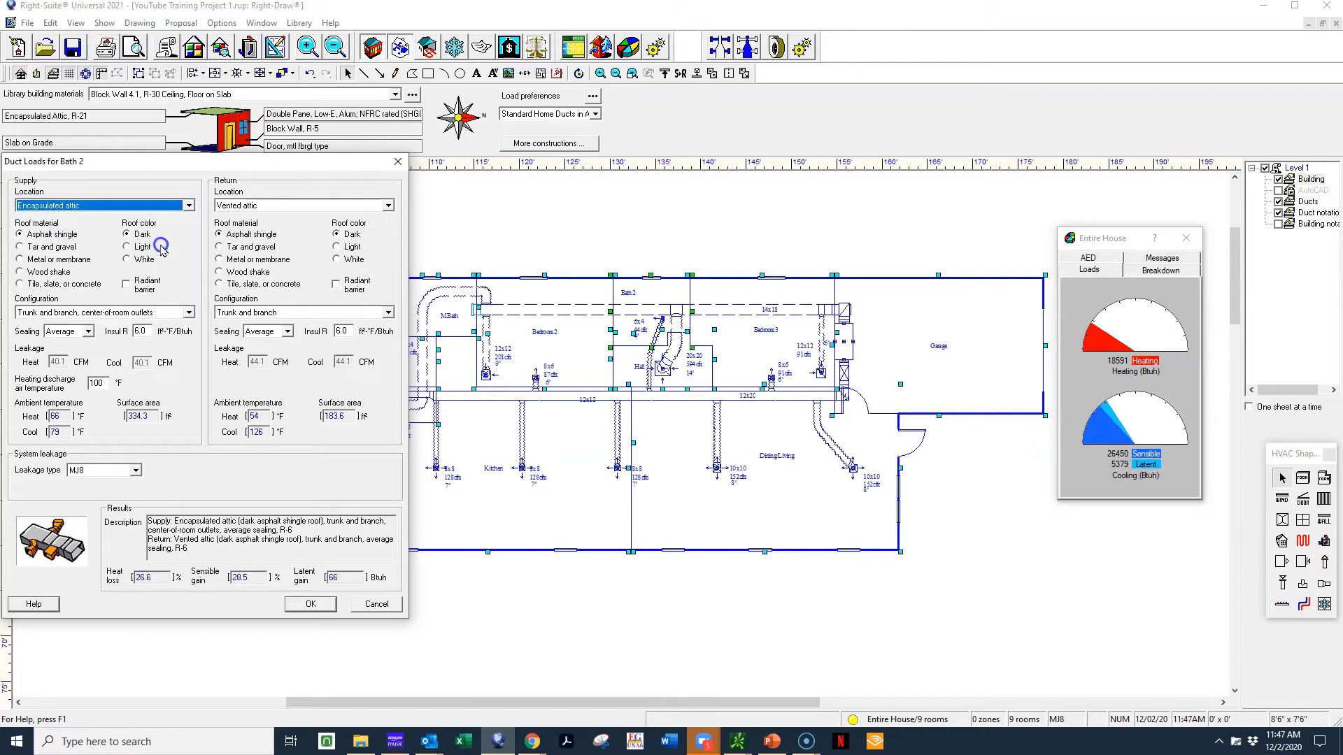
{"action": "left_click", "coordinate": [388, 205]}
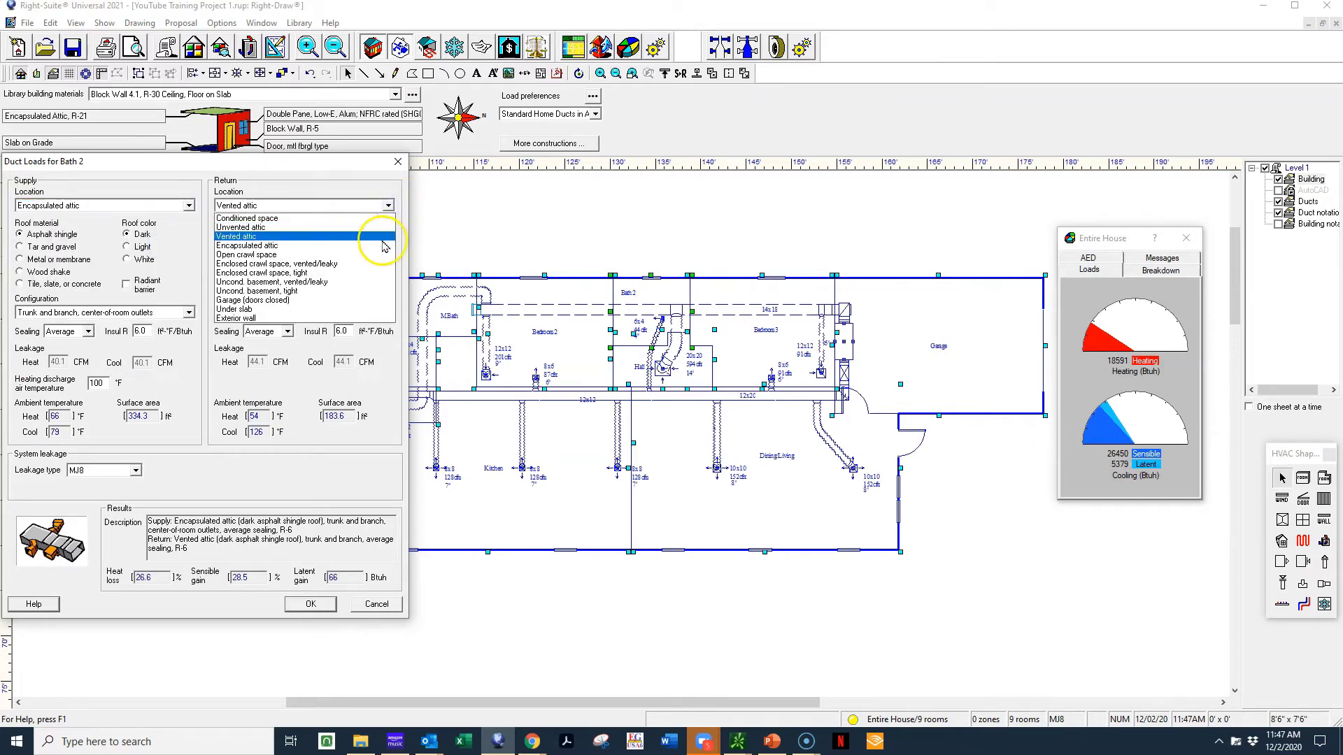
{"action": "left_click", "coordinate": [383, 246]}
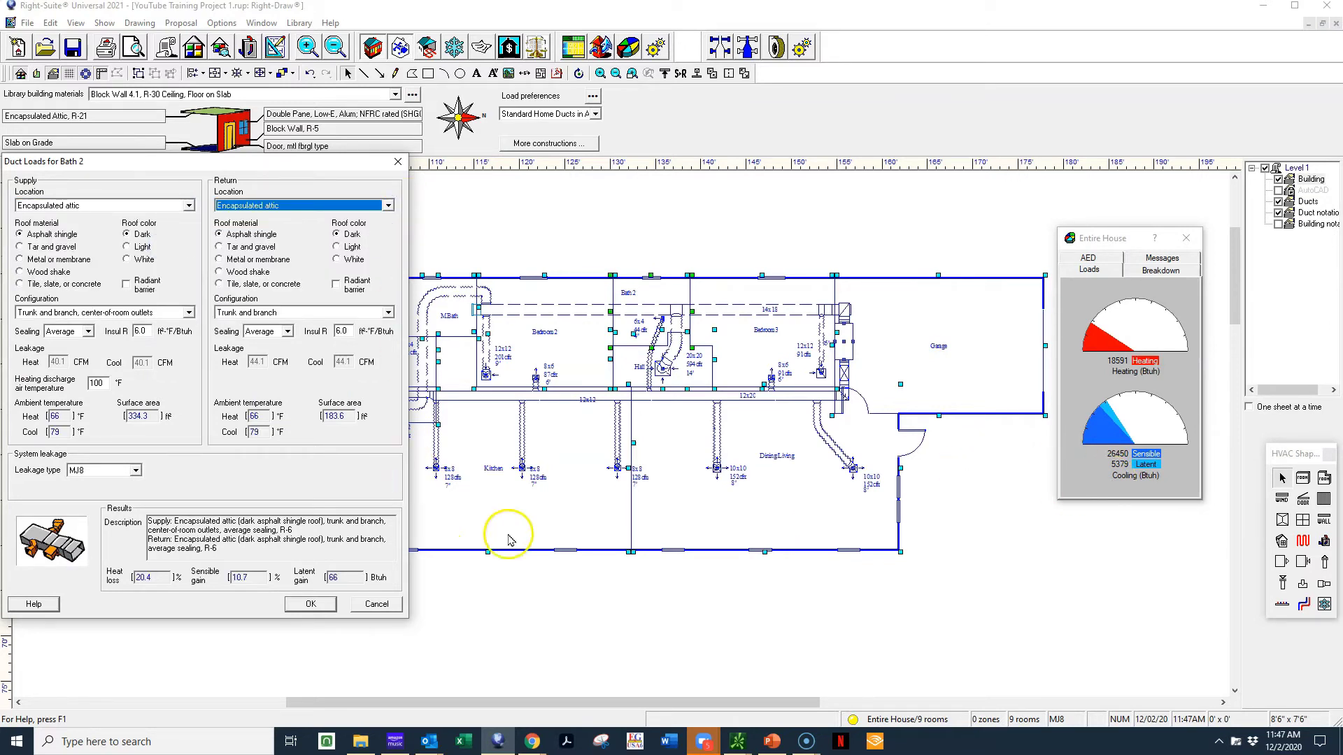
{"action": "left_click", "coordinate": [310, 603]}
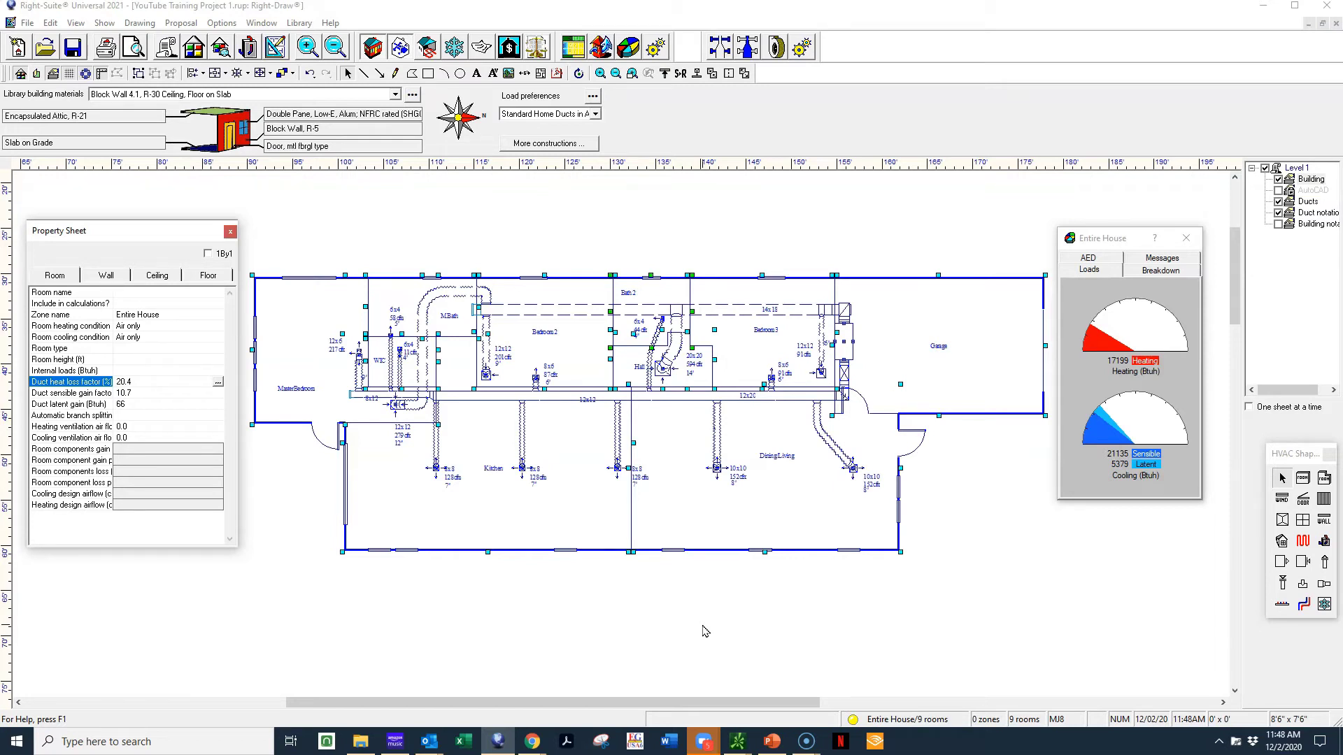
{"action": "left_click", "coordinate": [780, 633]}
{"action": "left_click", "coordinate": [952, 631]}
{"action": "left_click", "coordinate": [951, 601]}
{"action": "left_click", "coordinate": [954, 586]}
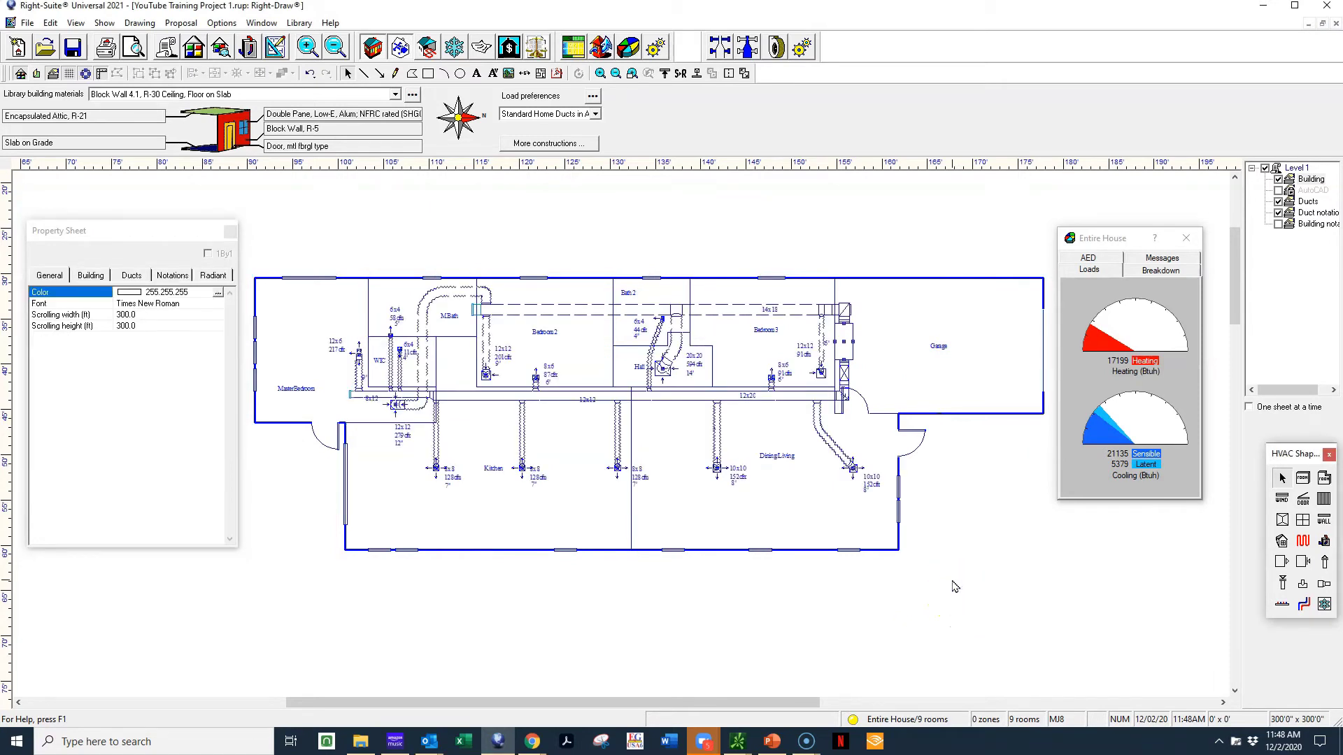
{"action": "left_click", "coordinate": [951, 543]}
{"action": "key", "text": "super+e"}
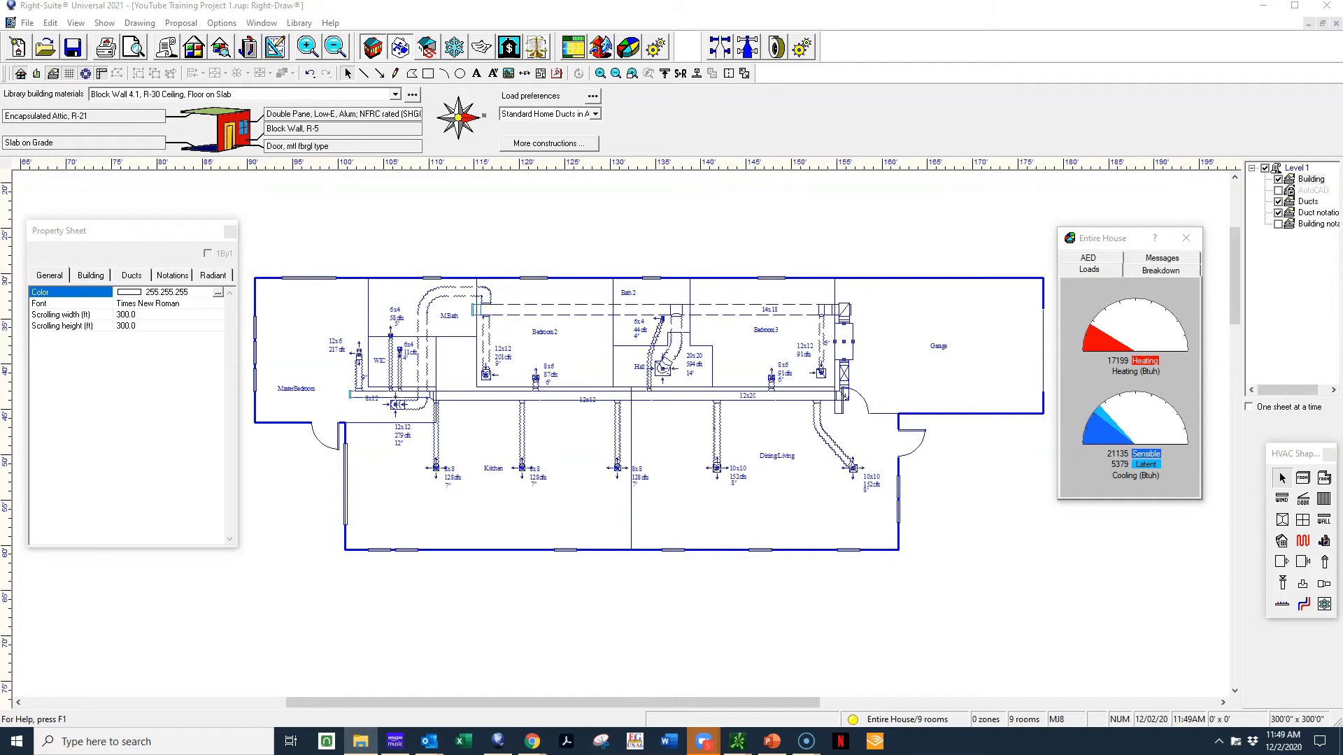
{"action": "left_click", "coordinate": [196, 345]}
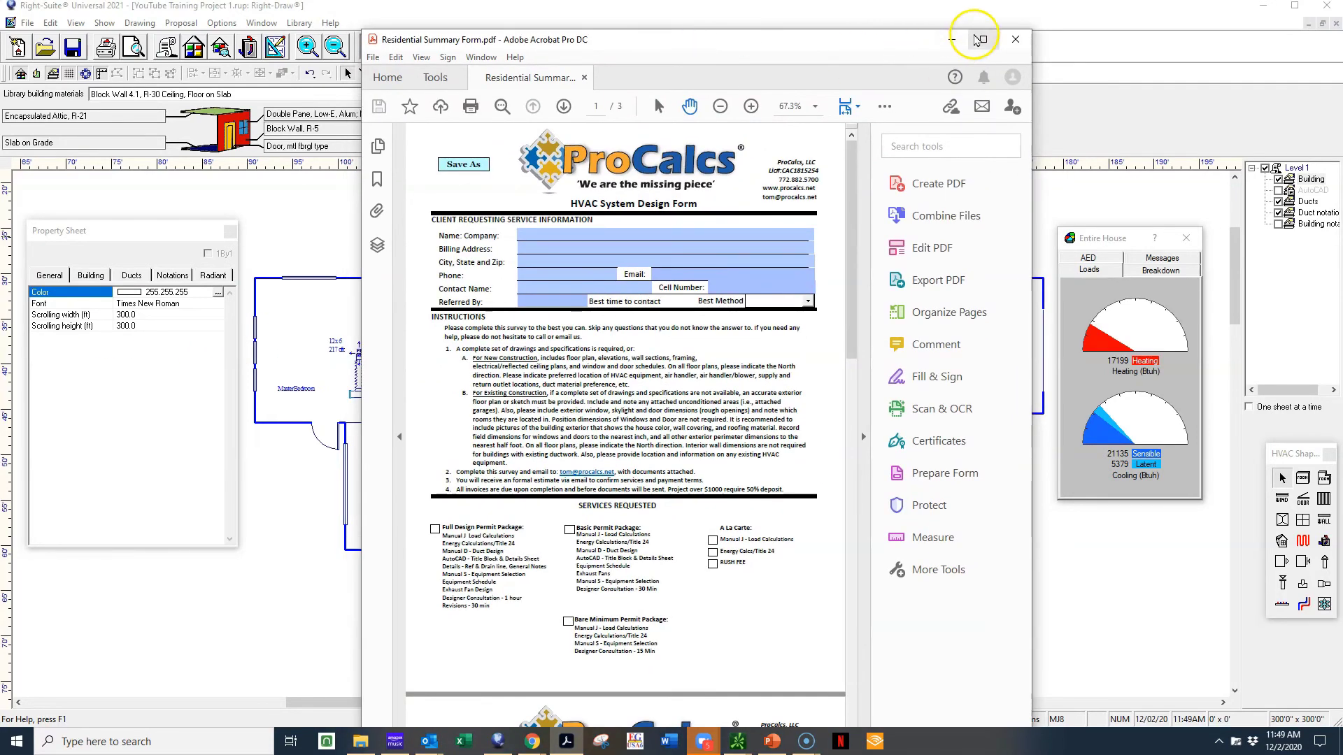
{"action": "left_click", "coordinate": [979, 36]}
{"action": "scroll", "coordinate": [462, 293], "scroll_direction": "down", "scroll_amount": 20}
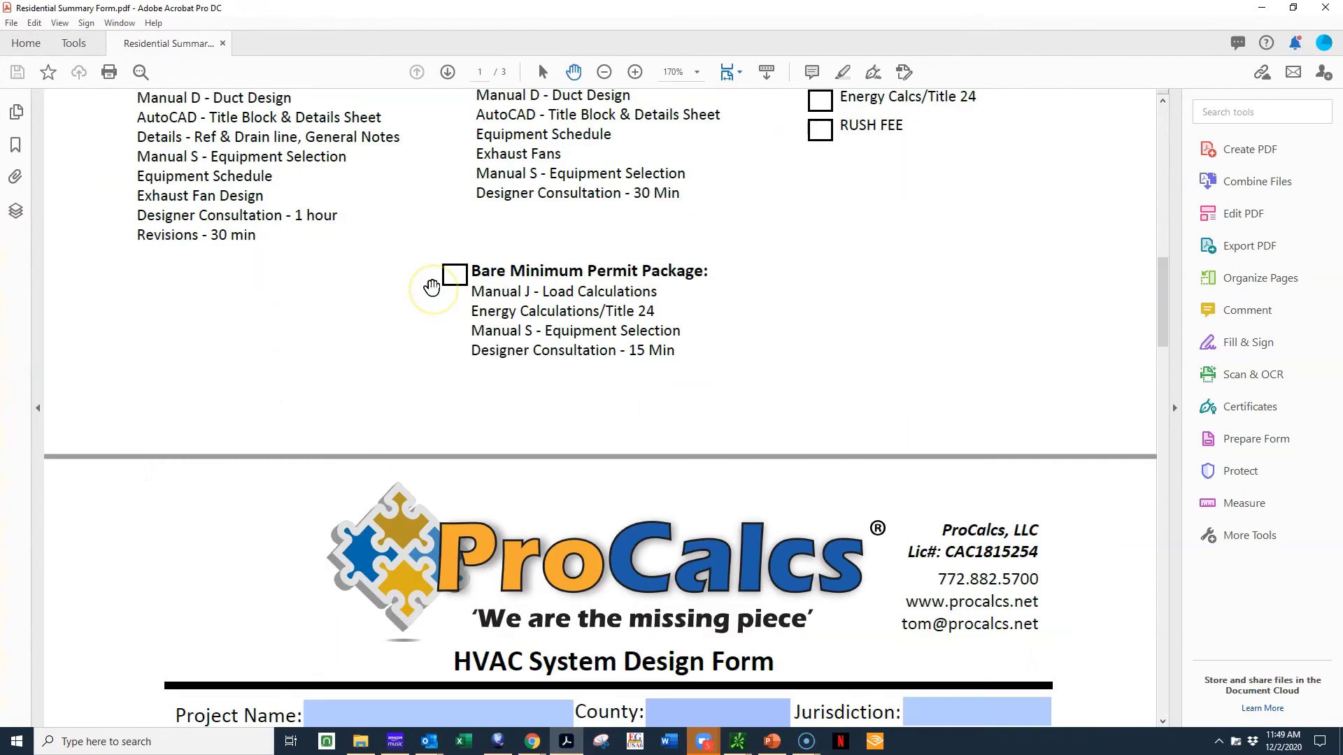
{"action": "scroll", "coordinate": [432, 287], "scroll_direction": "down", "scroll_amount": 6}
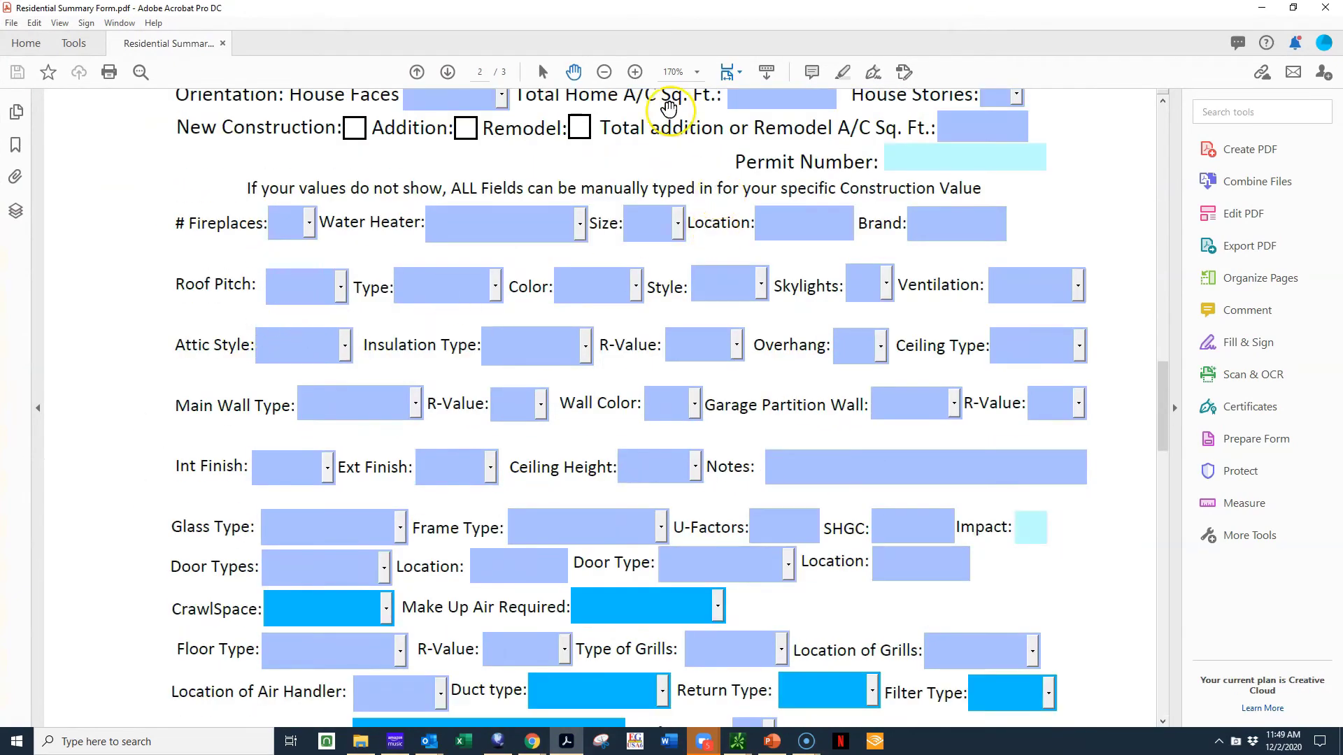
{"action": "left_click", "coordinate": [603, 73]}
{"action": "left_click", "coordinate": [603, 73]}
{"action": "scroll", "coordinate": [308, 234], "scroll_direction": "up", "scroll_amount": 1}
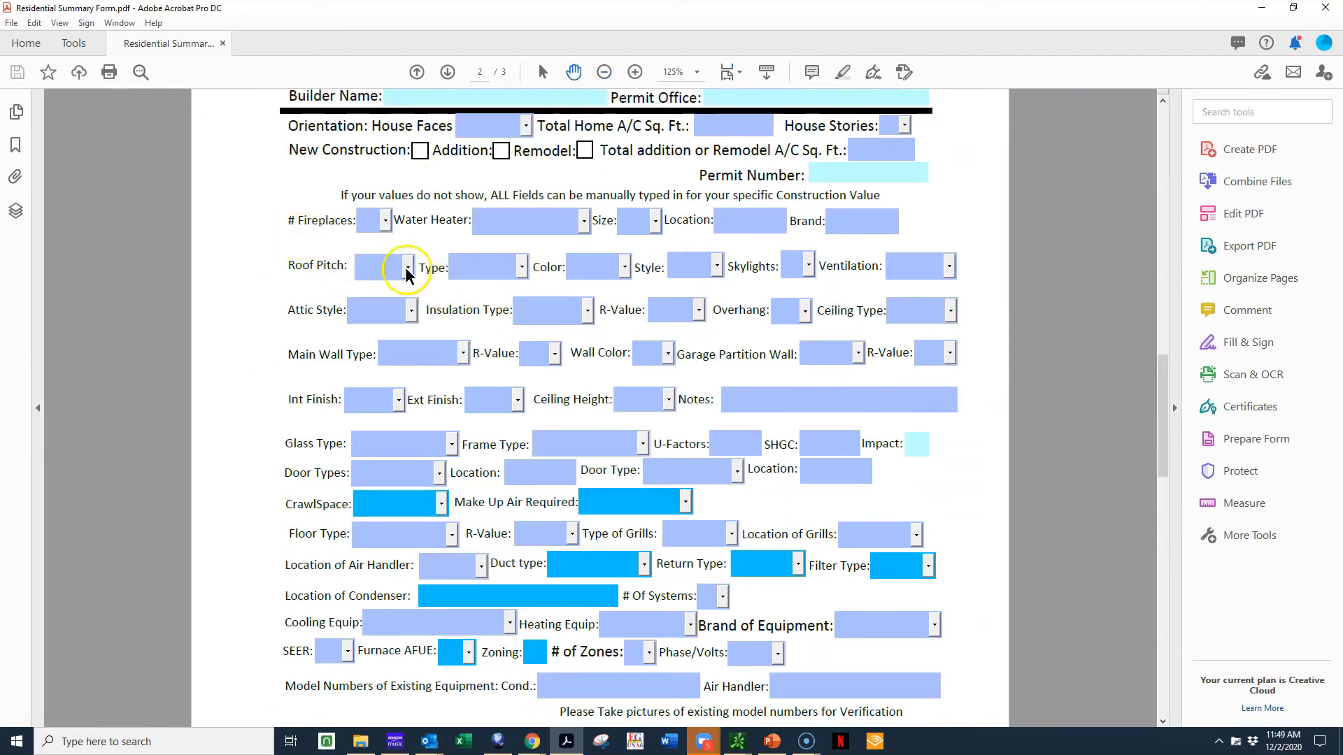
{"action": "left_click", "coordinate": [407, 270]}
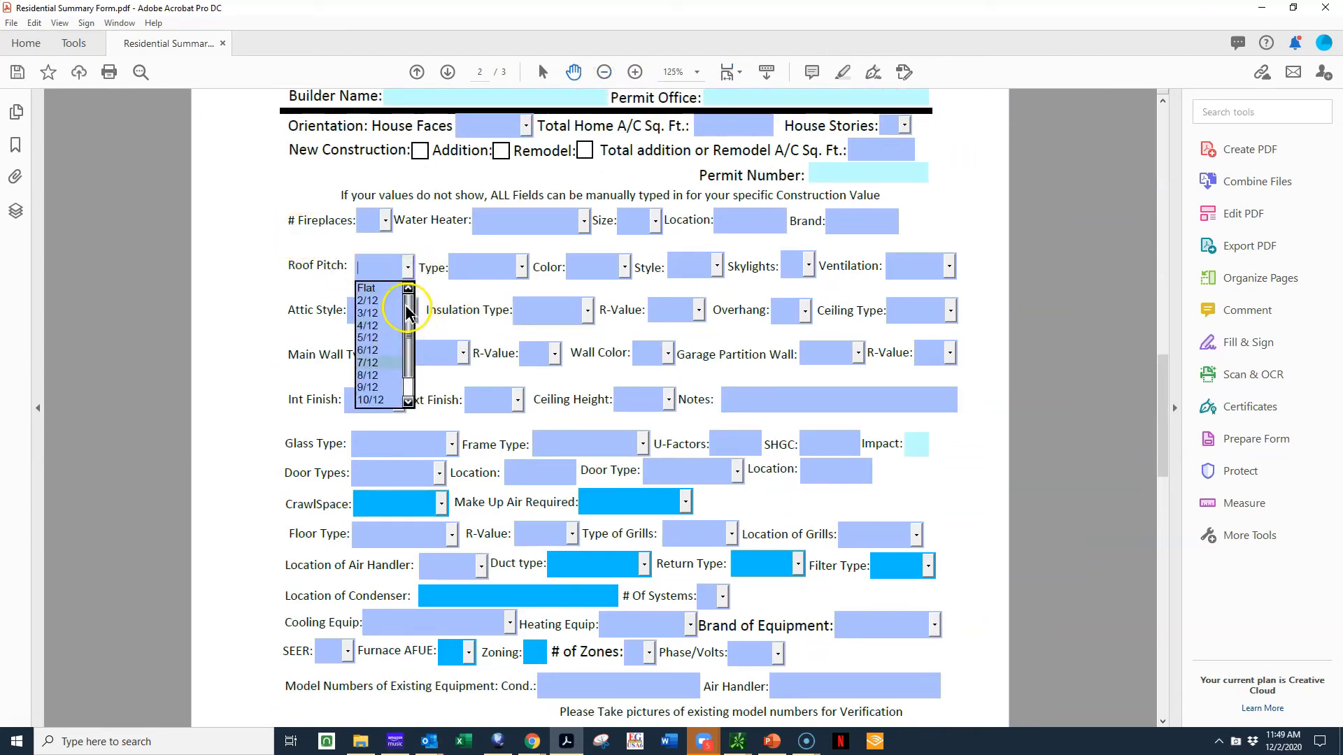
{"action": "mouse_move", "coordinate": [408, 335]}
{"action": "left_mouse_down"}
{"action": "mouse_move", "coordinate": [410, 346]}
{"action": "mouse_move", "coordinate": [409, 307]}
{"action": "left_mouse_up"}
{"action": "left_click", "coordinate": [253, 320]}
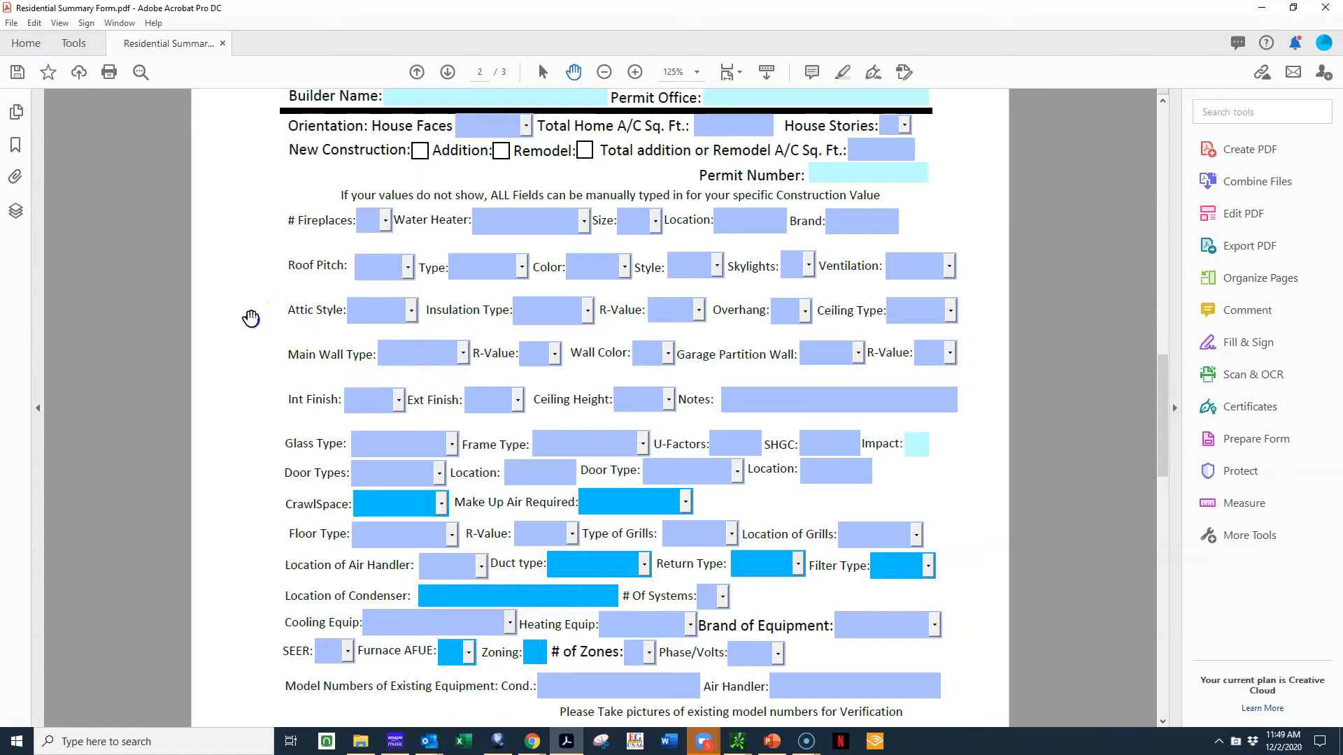
{"action": "scroll", "coordinate": [195, 390], "scroll_direction": "down", "scroll_amount": 2}
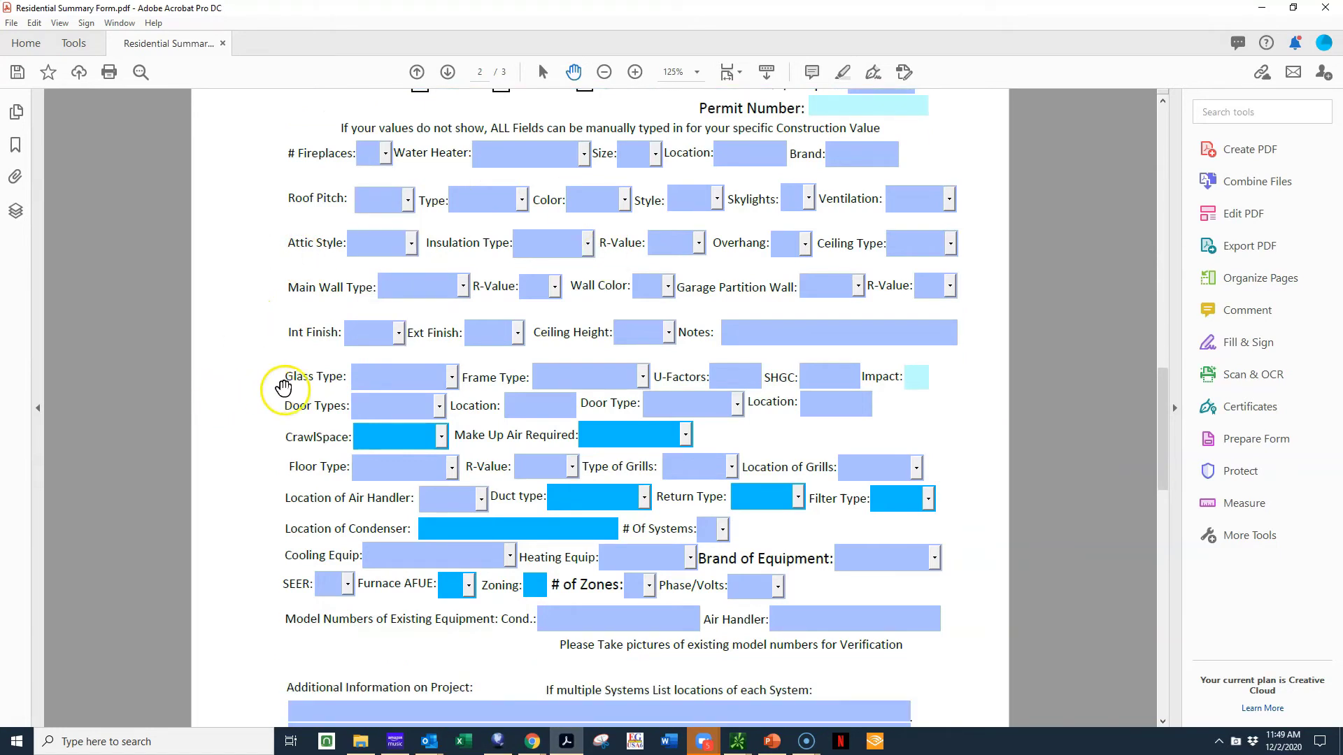
{"action": "scroll", "coordinate": [273, 383], "scroll_direction": "down", "scroll_amount": 2}
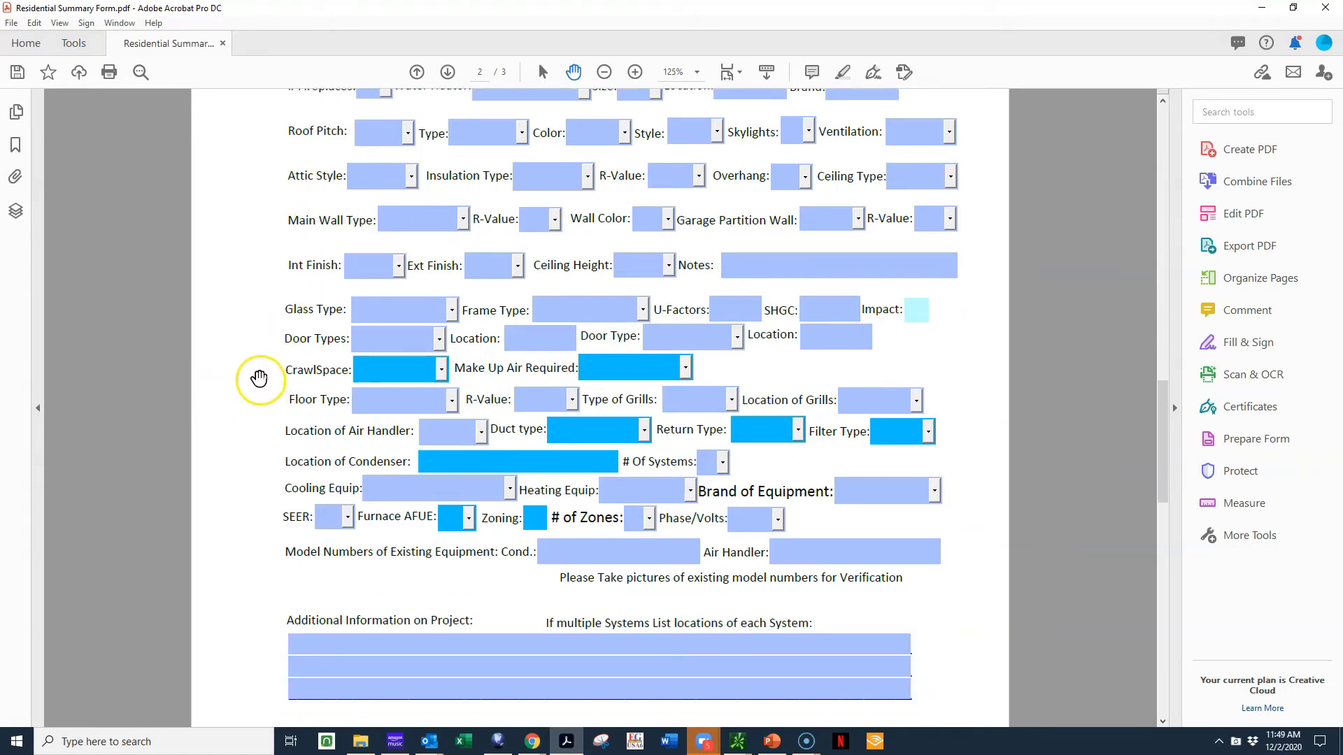
{"action": "scroll", "coordinate": [259, 377], "scroll_direction": "down", "scroll_amount": 2}
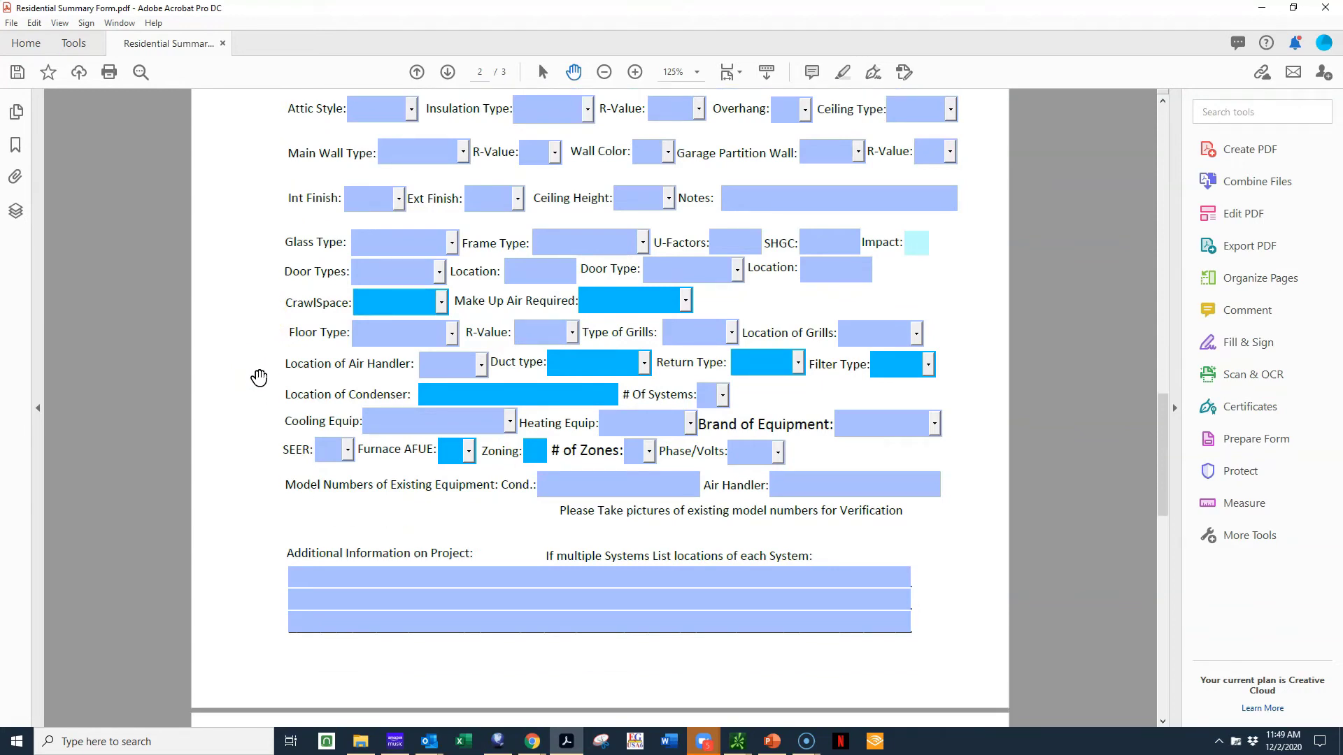
{"action": "scroll", "coordinate": [259, 378], "scroll_direction": "up", "scroll_amount": 6}
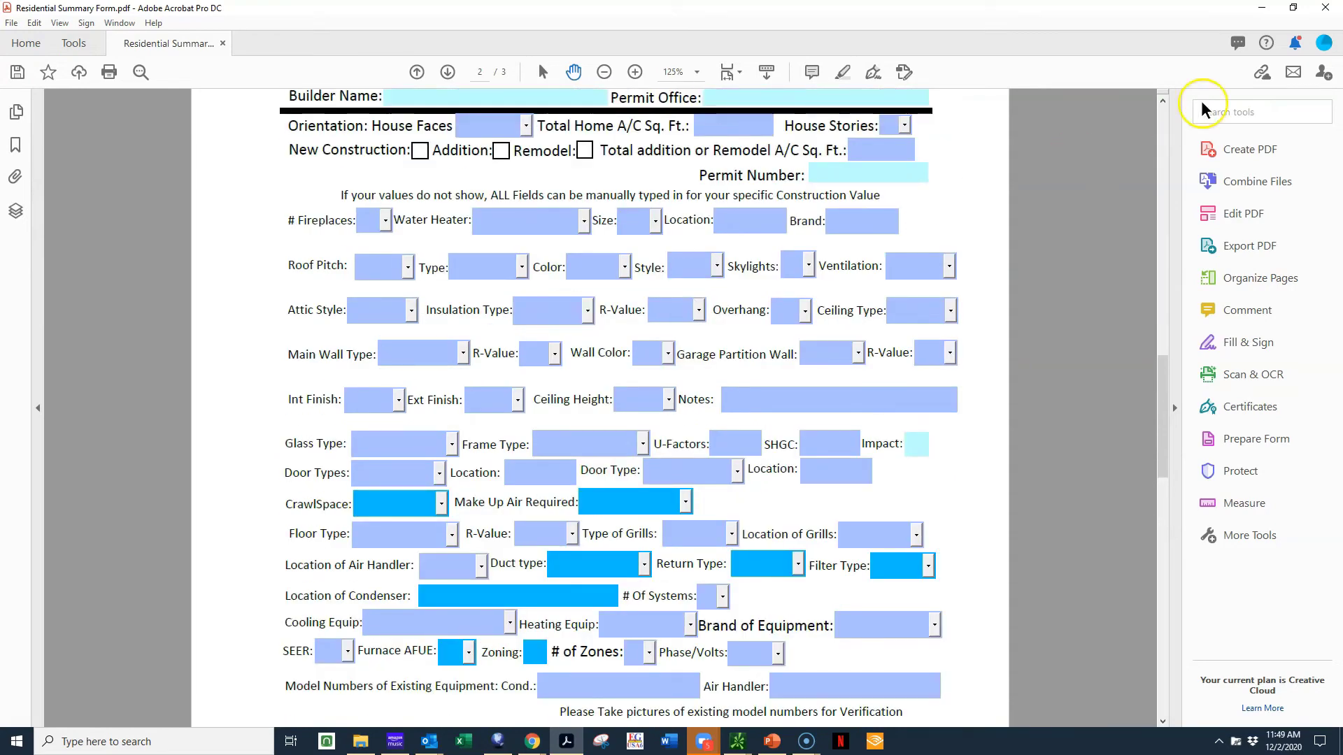
{"action": "left_click", "coordinate": [1262, 8]}
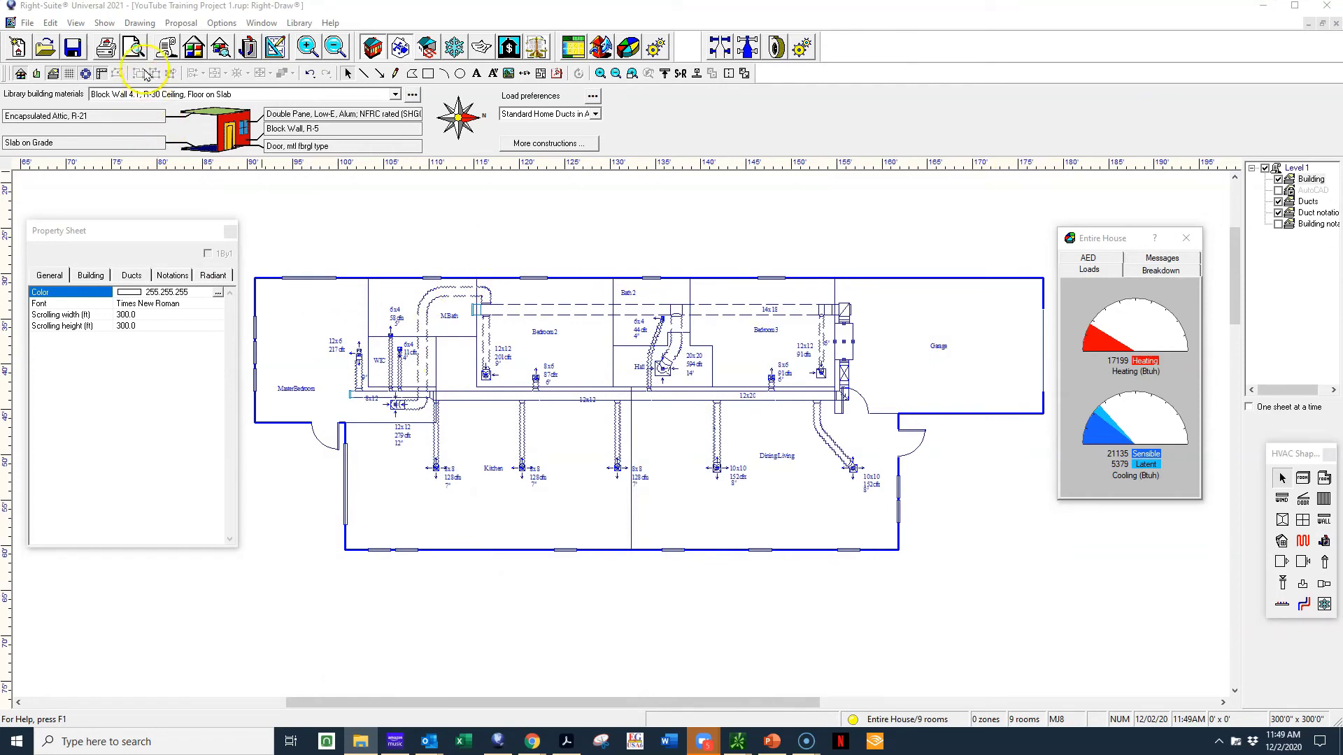
Open the weather city list in Project Information, try Vero Beach Regional, then reselect Vero Beach Muni
{"action": "left_click", "coordinate": [166, 47]}
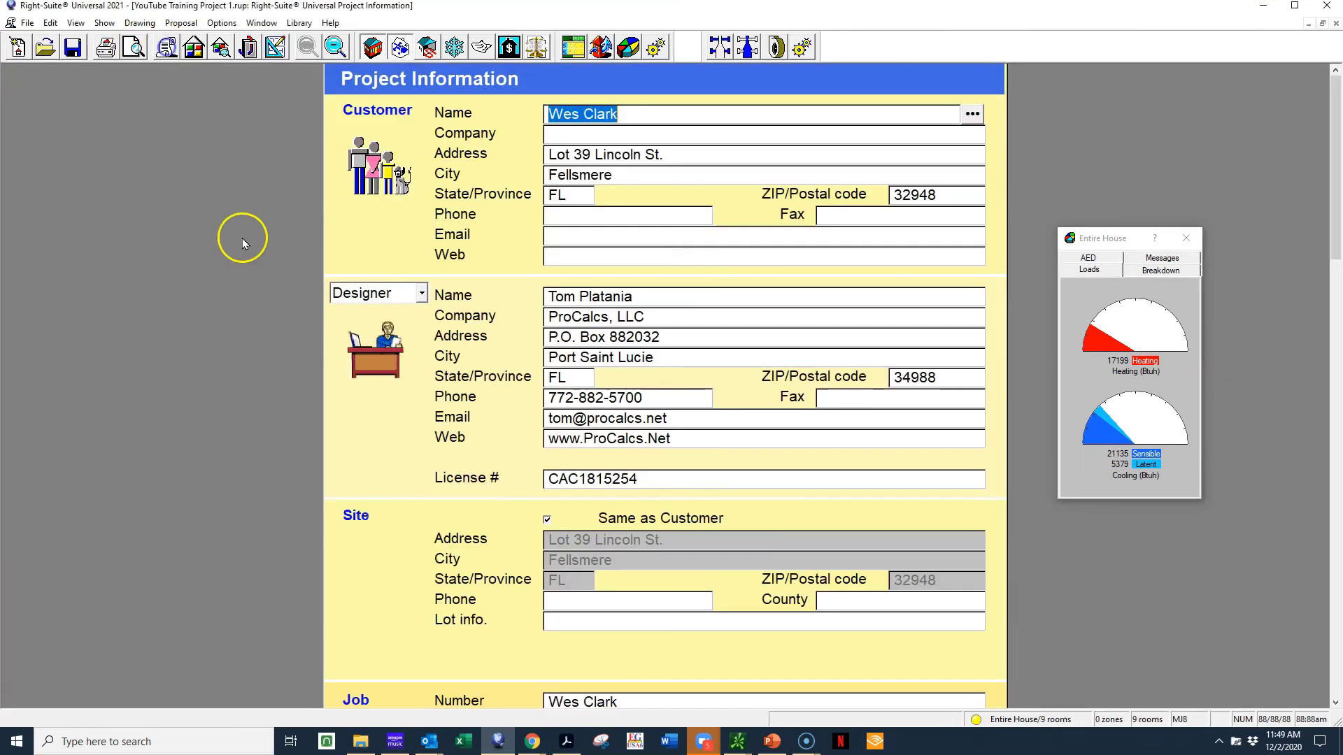
{"action": "scroll", "coordinate": [410, 419], "scroll_direction": "down", "scroll_amount": 15}
{"action": "scroll", "coordinate": [534, 374], "scroll_direction": "up", "scroll_amount": 5}
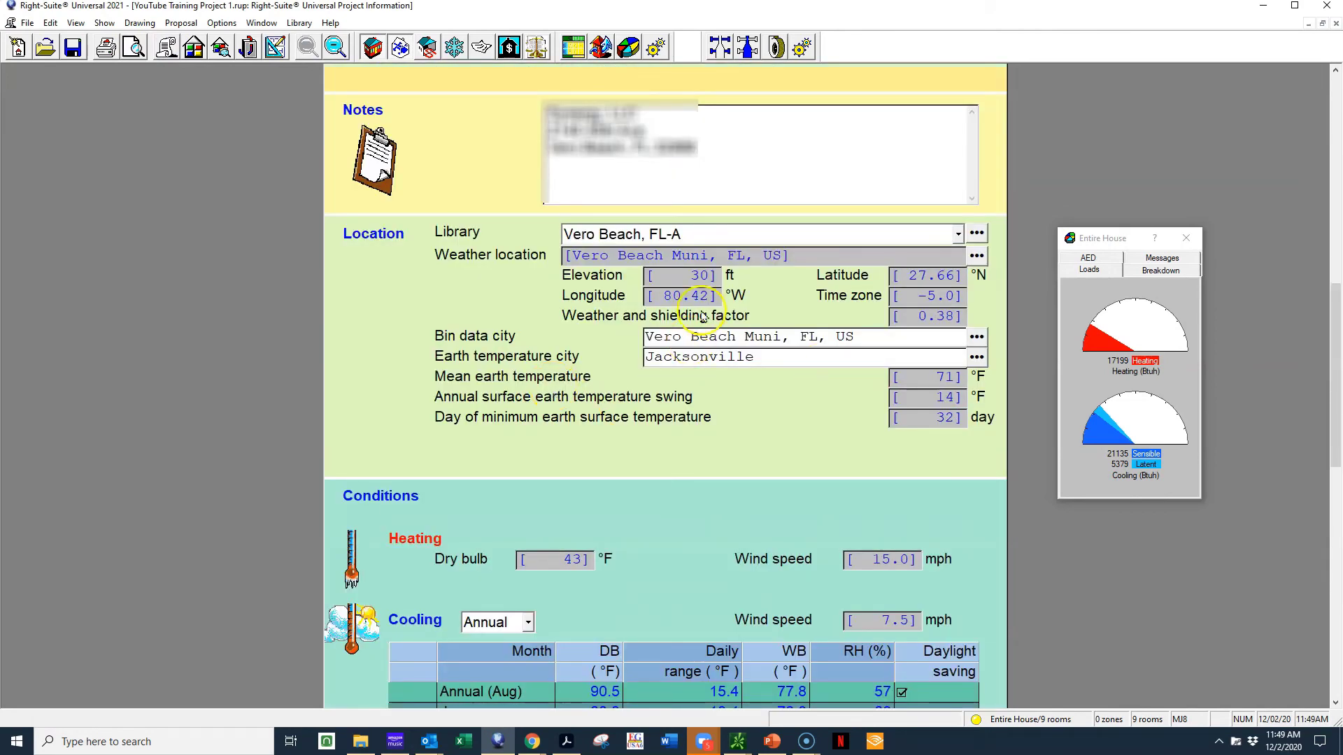
{"action": "left_click", "coordinate": [976, 256]}
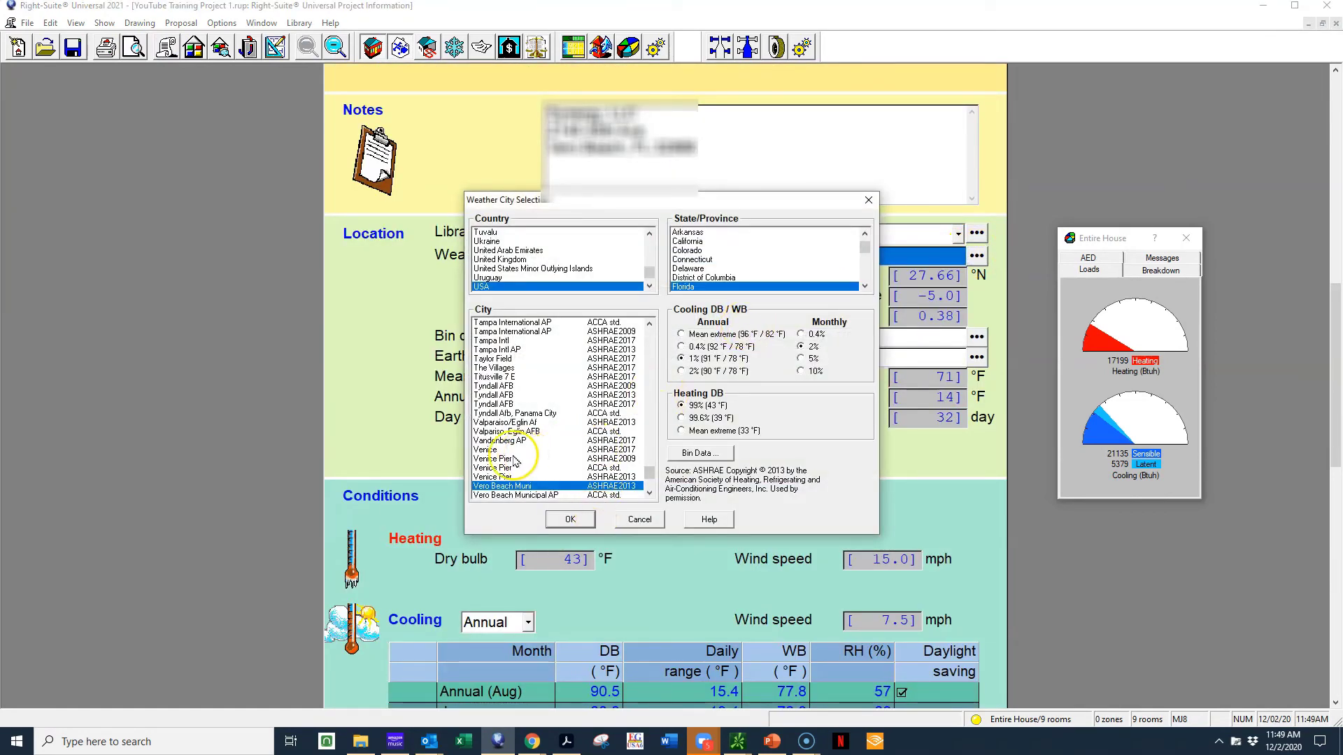
{"action": "left_click", "coordinate": [650, 495]}
{"action": "left_click", "coordinate": [649, 494]}
{"action": "left_click", "coordinate": [650, 494]}
{"action": "left_click", "coordinate": [650, 494]}
{"action": "left_click", "coordinate": [649, 495]}
{"action": "left_click", "coordinate": [624, 467]}
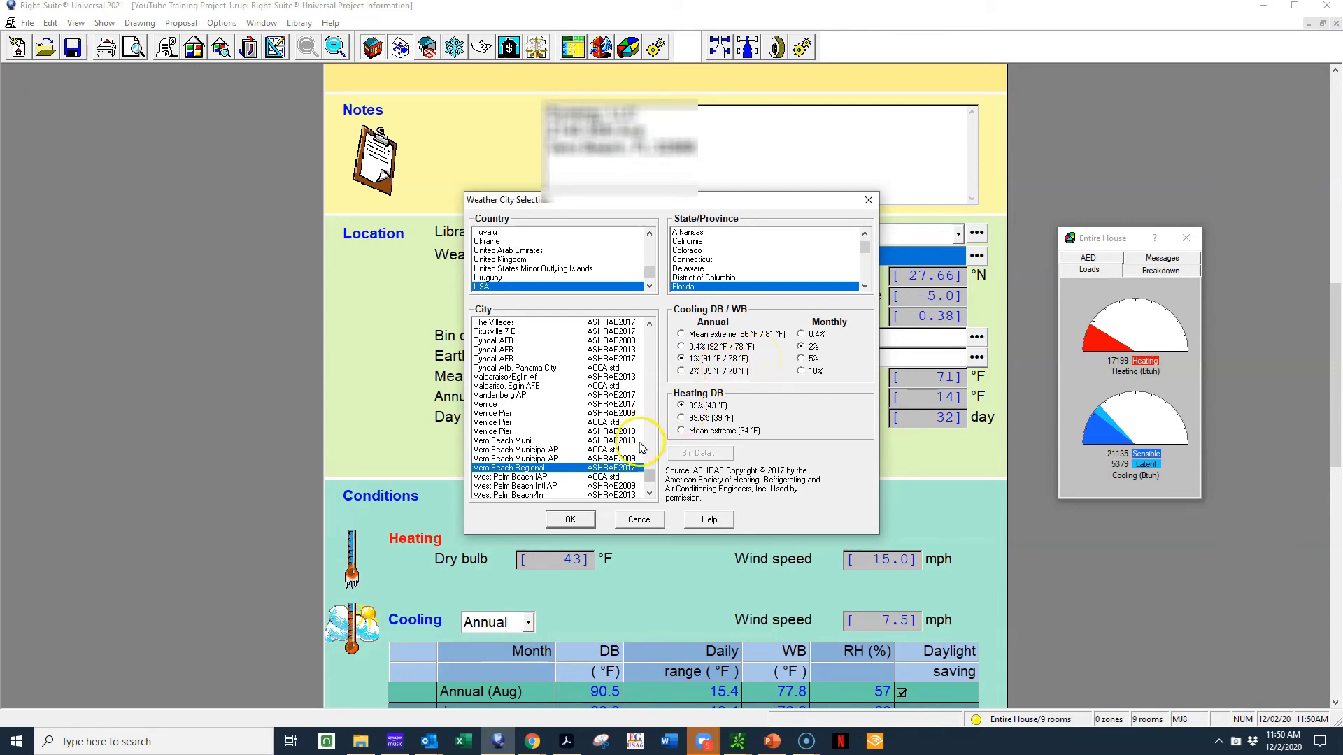
{"action": "left_click", "coordinate": [614, 441]}
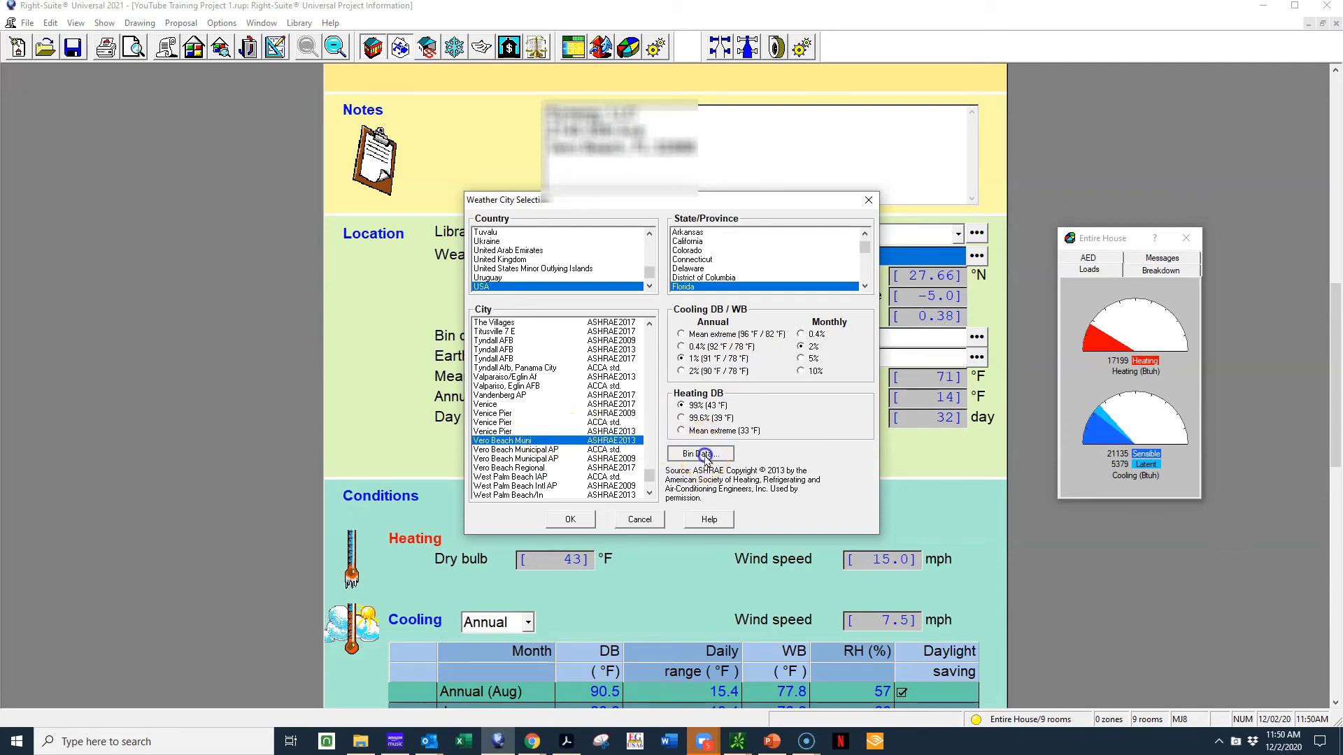
Review Vero Beach Muni's bin temperature data, then close the city selection unchanged
{"action": "left_click", "coordinate": [700, 453]}
{"action": "left_click_drag", "start_coordinate": [728, 213], "coordinate": [715, 179]}
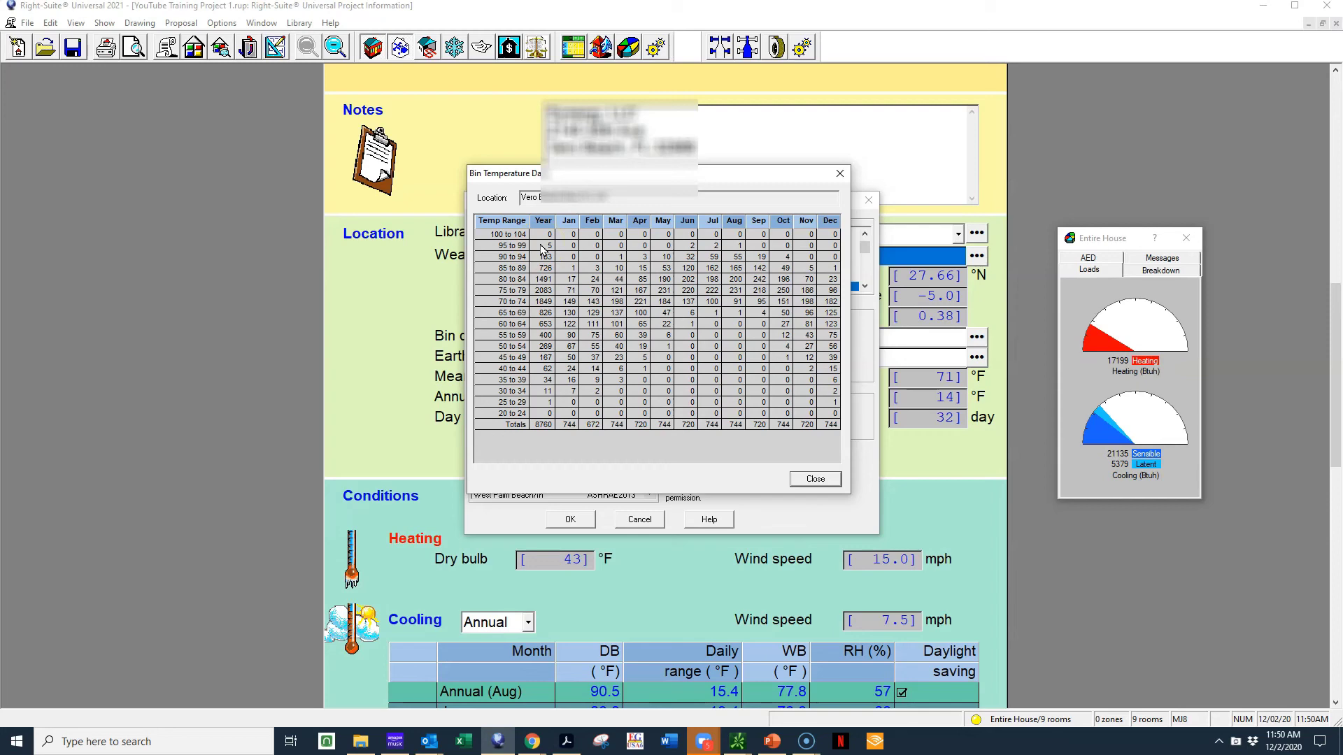
{"action": "left_click", "coordinate": [828, 481]}
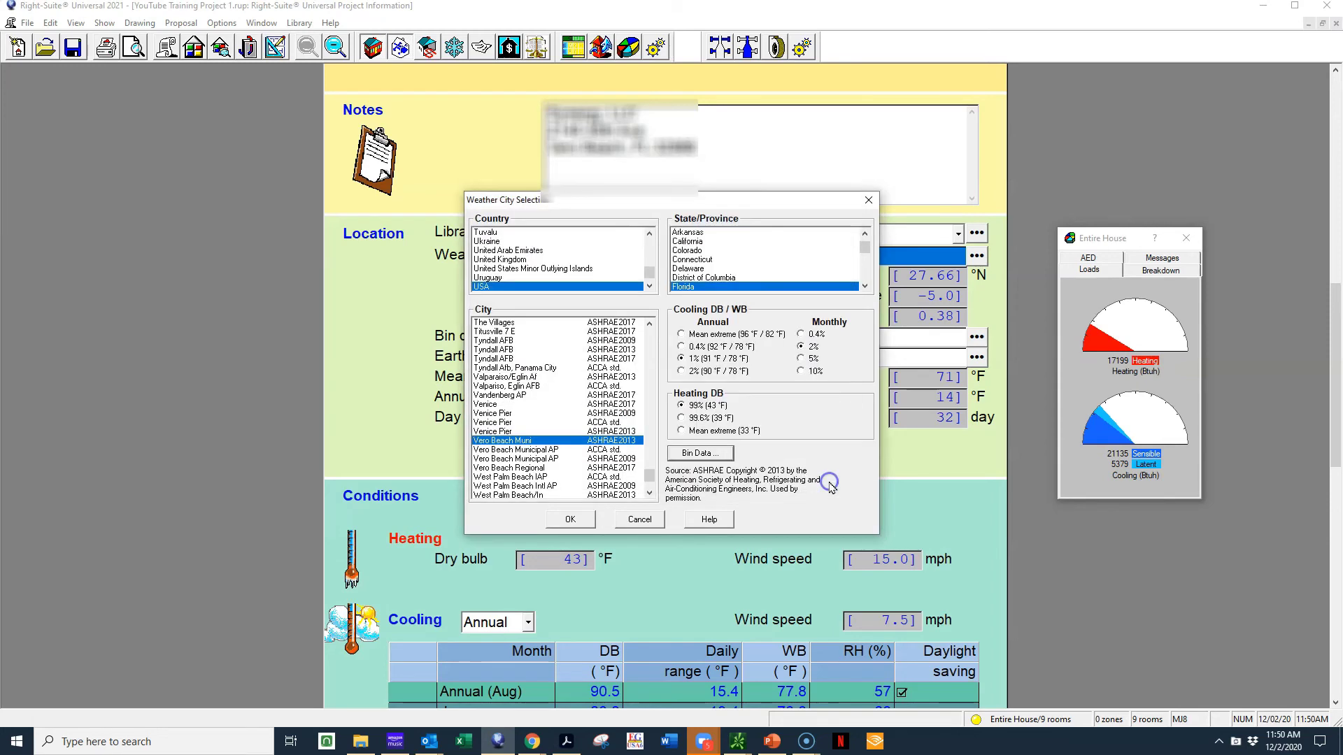
{"action": "left_click", "coordinate": [639, 520]}
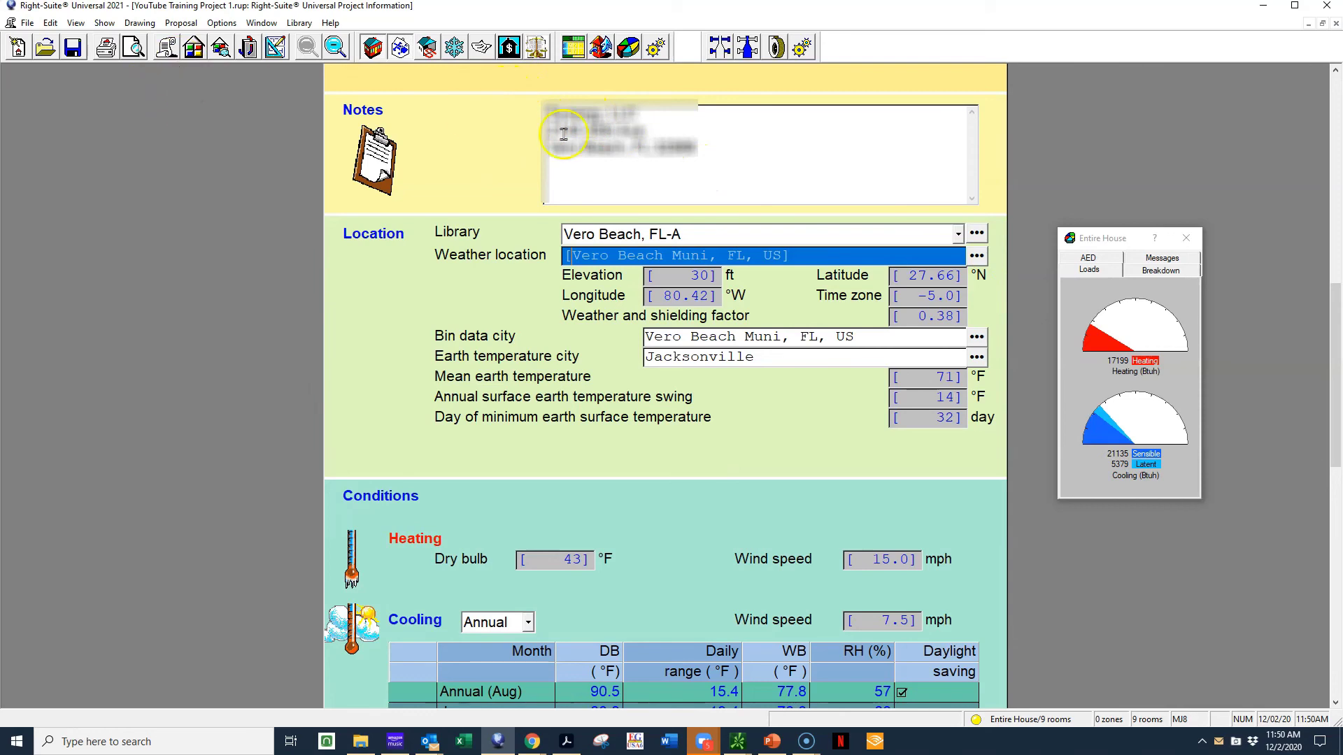
Close the Project Information form to return to the duct layout floor plan
{"action": "left_click", "coordinate": [1333, 24]}
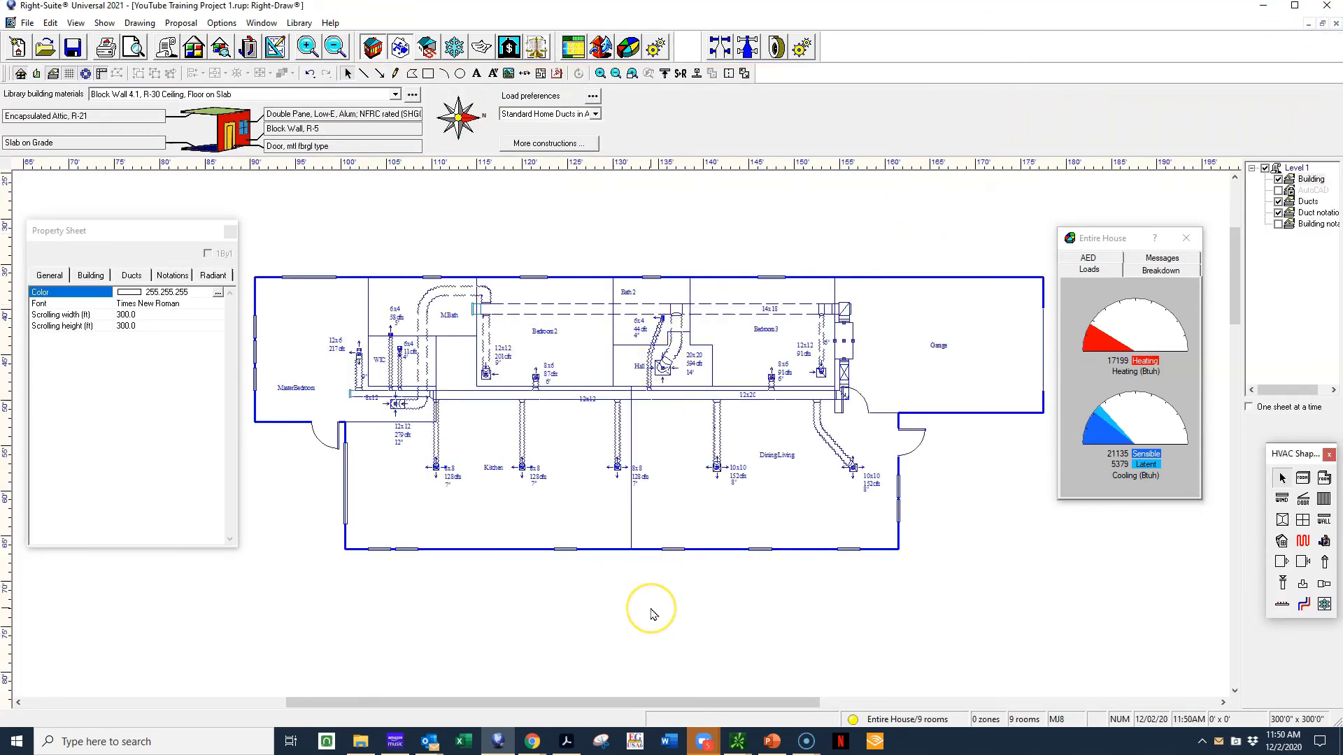